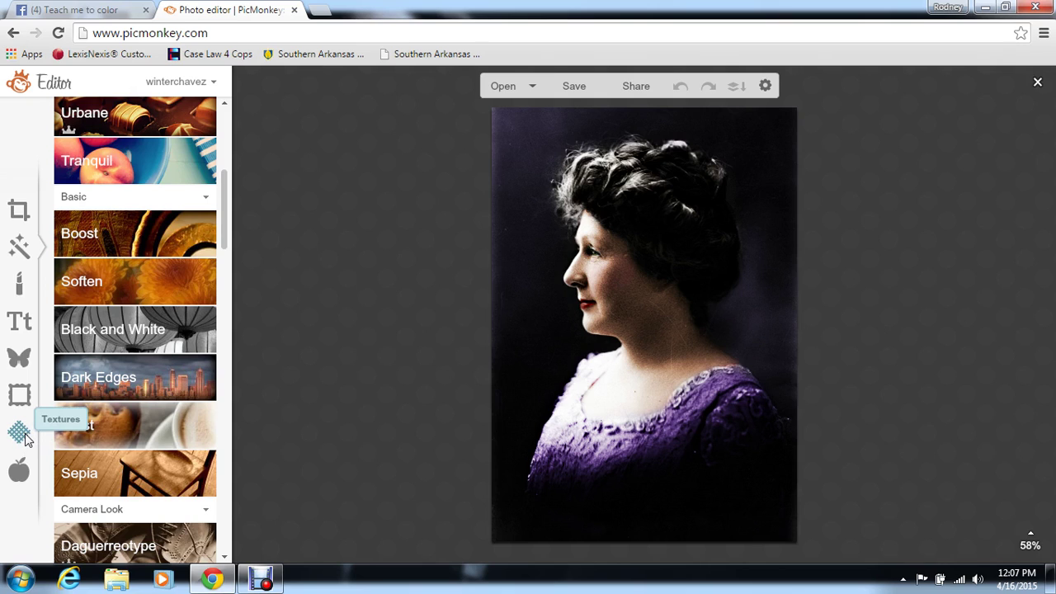
- Start a Your Own texture and browse to the swatches folder on the Desktop for the texture image
left_click(19, 433)
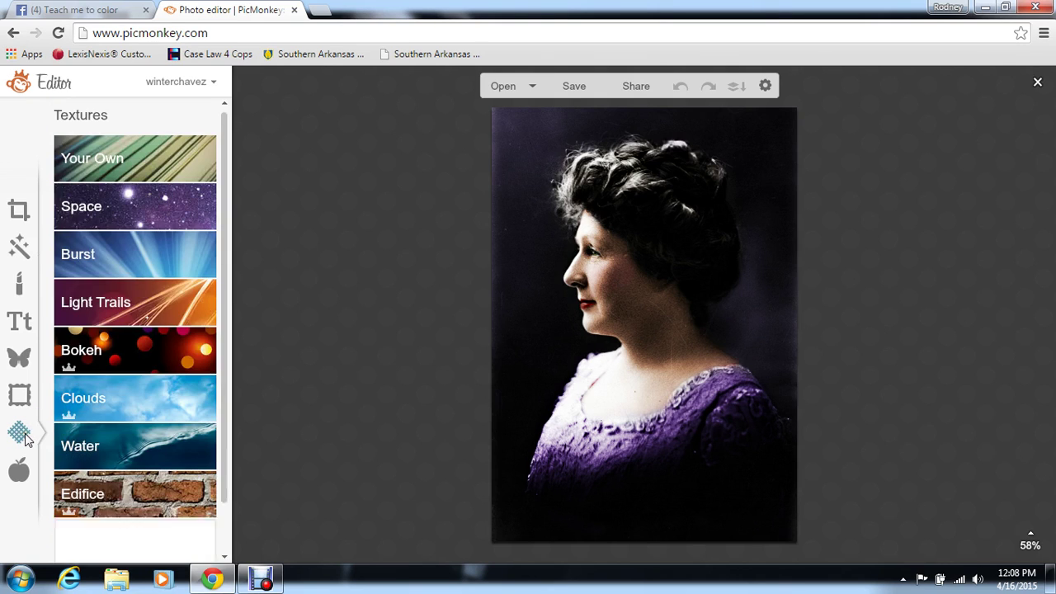
left_click(149, 157)
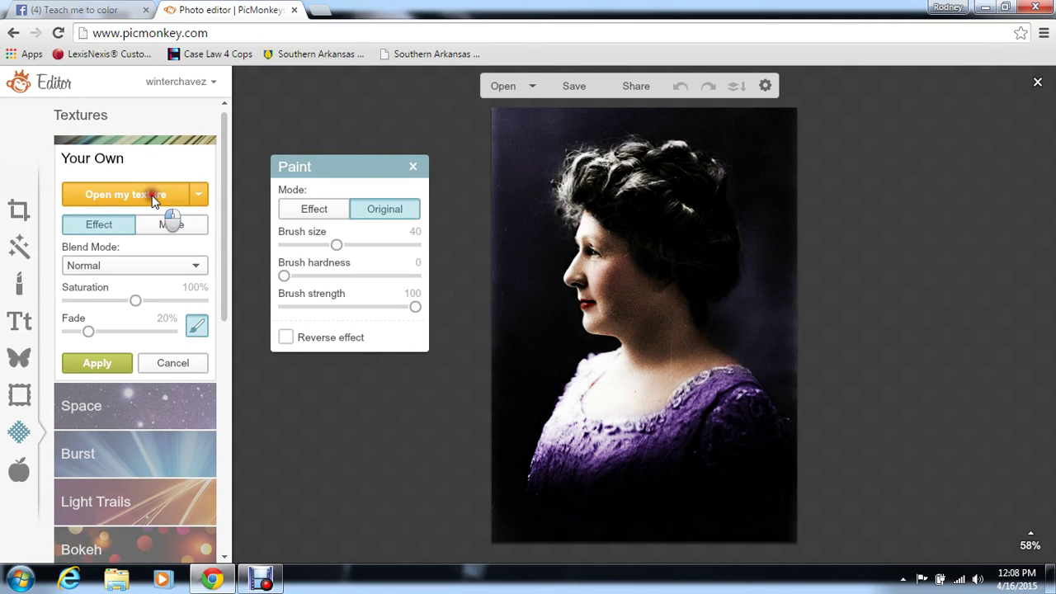
left_click(152, 198)
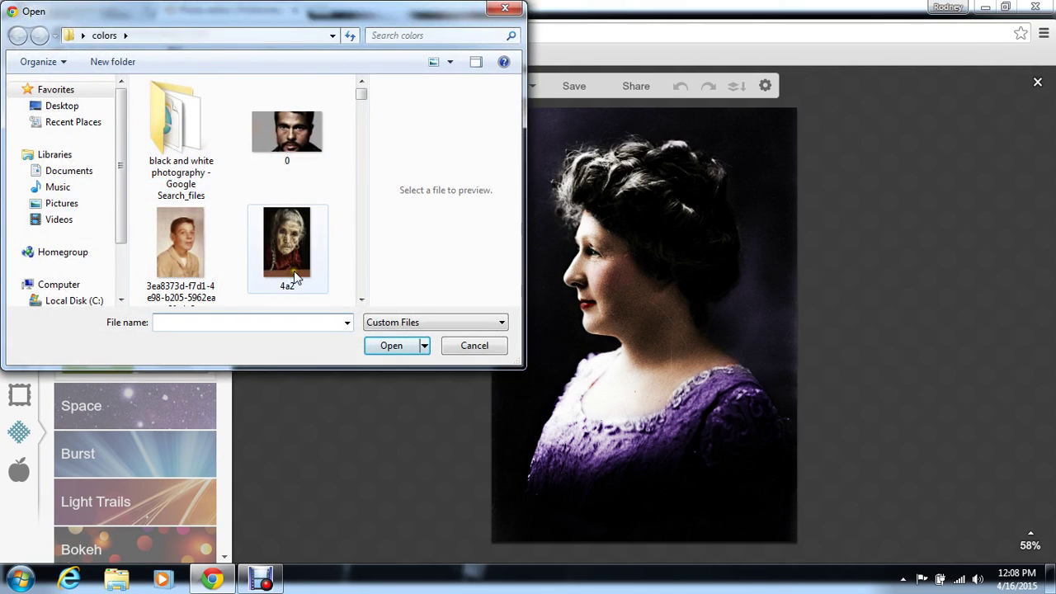
left_click(296, 279)
left_click(72, 106)
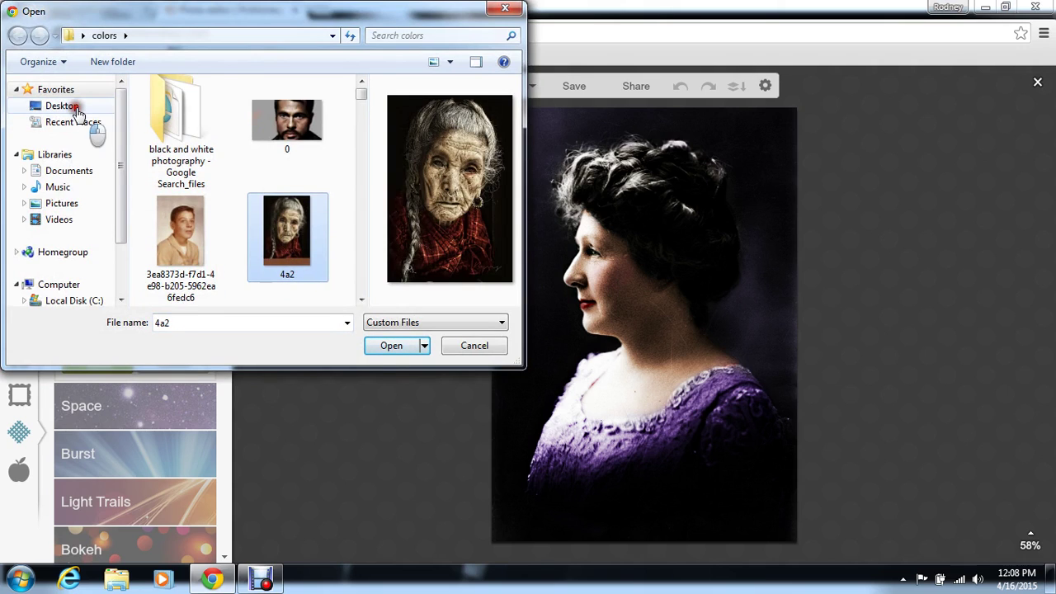
left_click(364, 246)
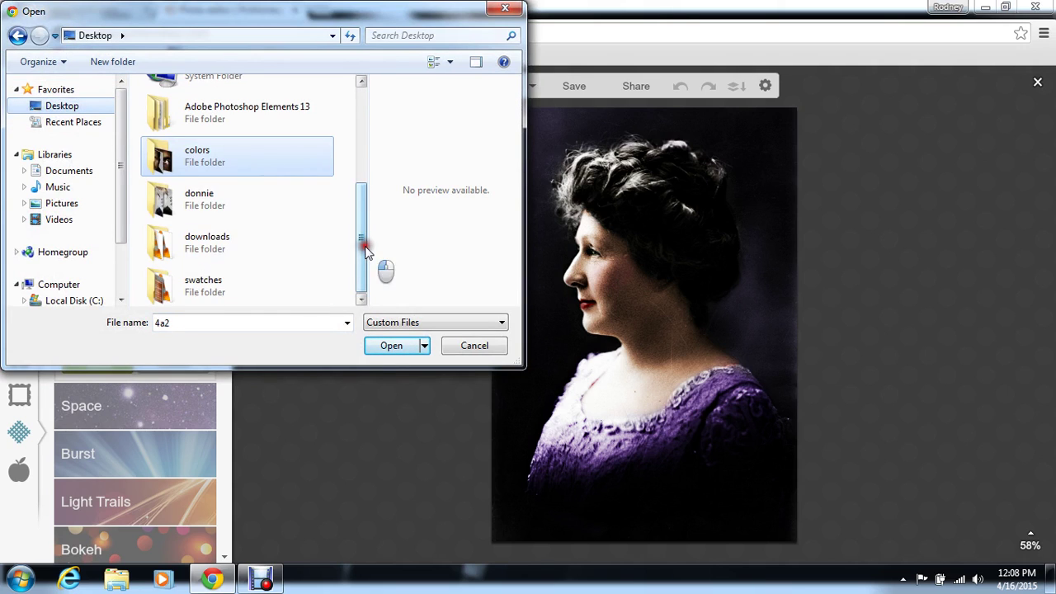
double_click(268, 291)
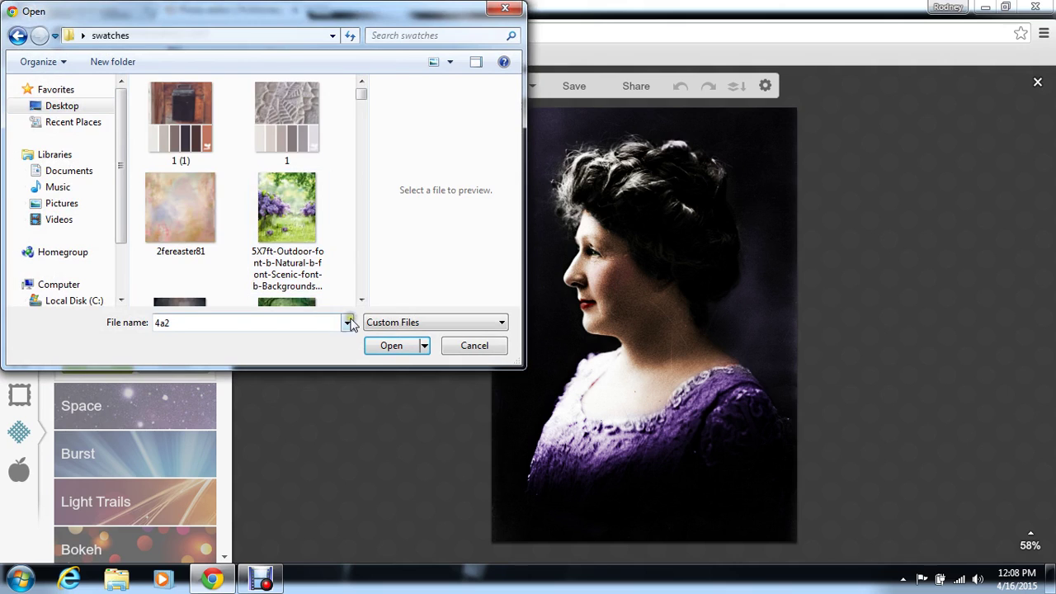
- Load the 10x10FT-Powder-Blue-Grey-Color-Wall image from the swatches folder as the texture
left_click(361, 302)
left_click(361, 302)
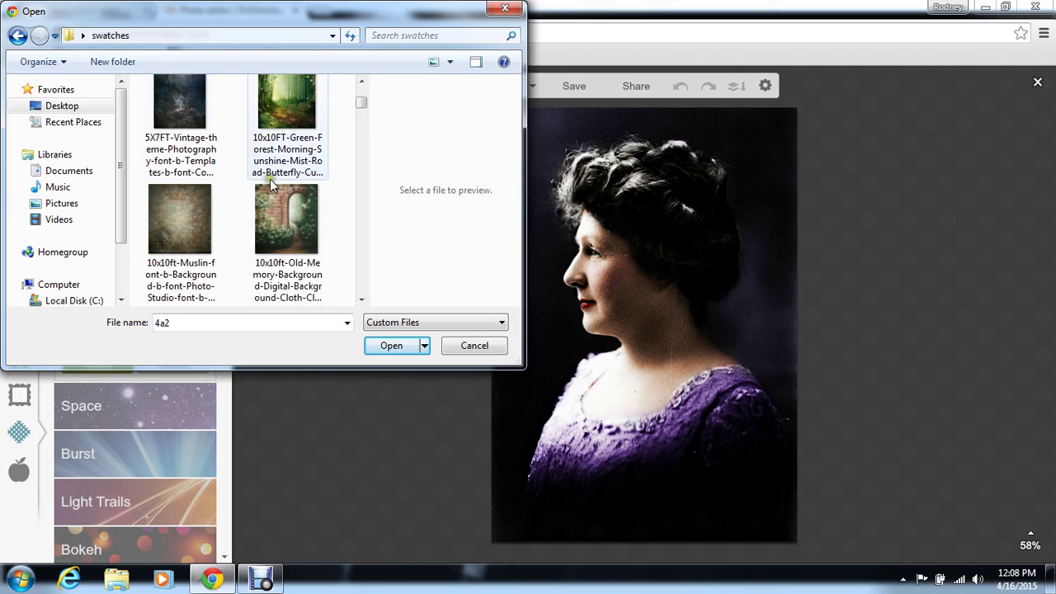
left_click(207, 212)
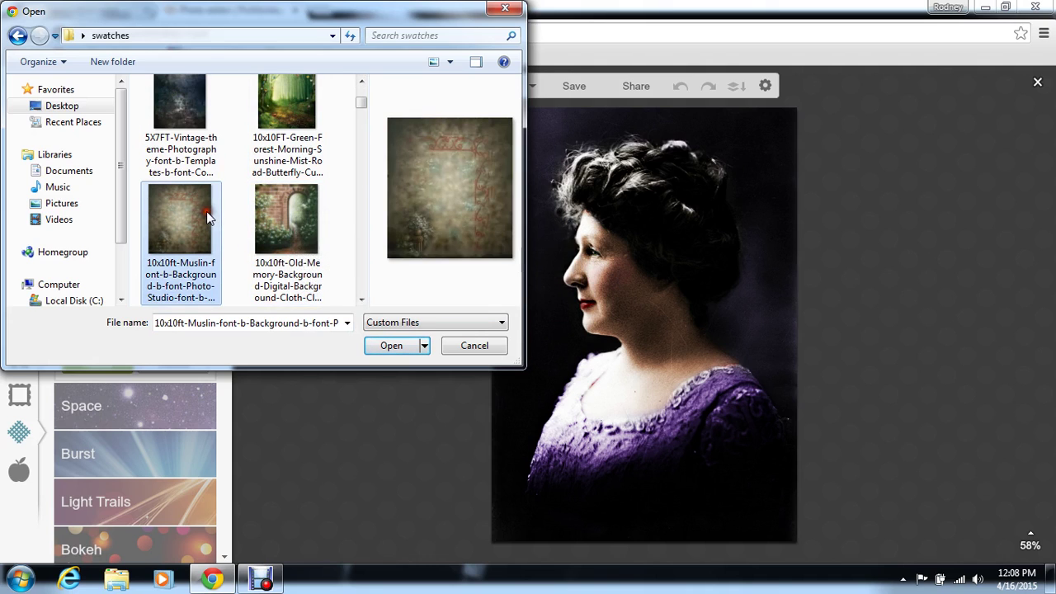
left_click(361, 299)
left_click(361, 300)
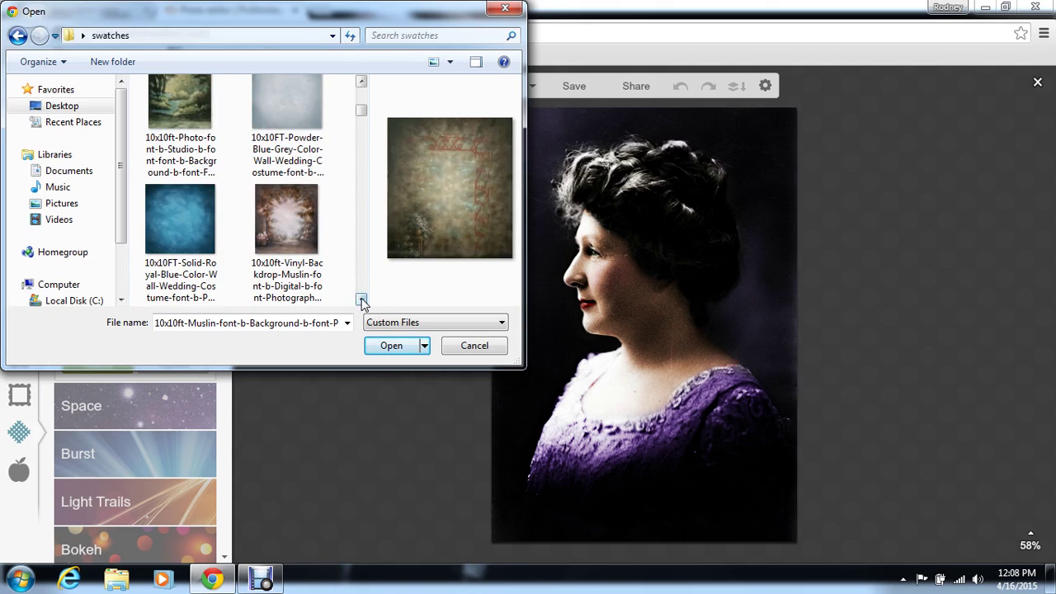
left_click(297, 118)
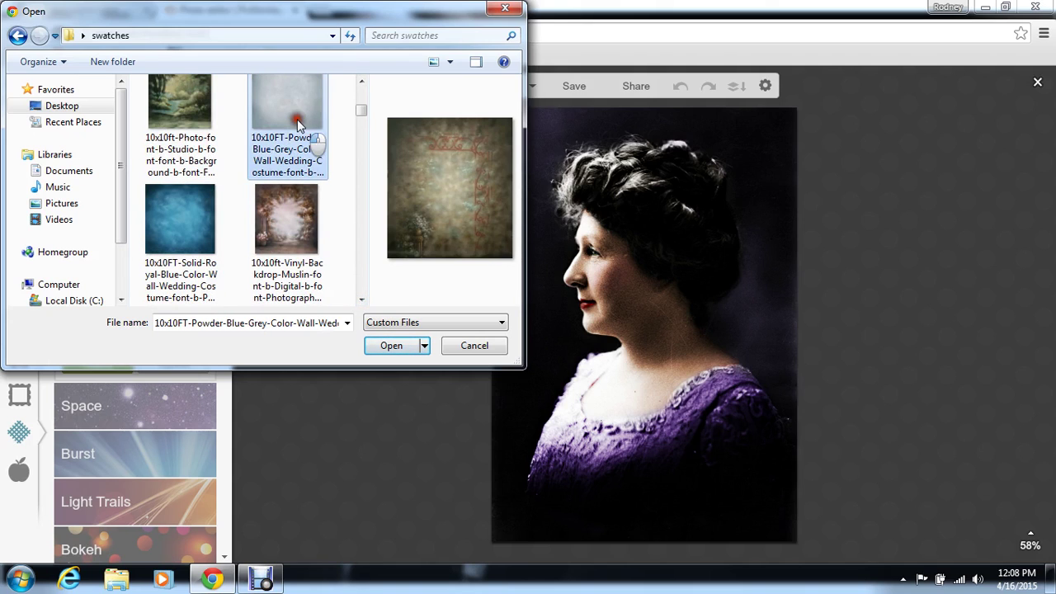
left_click(386, 347)
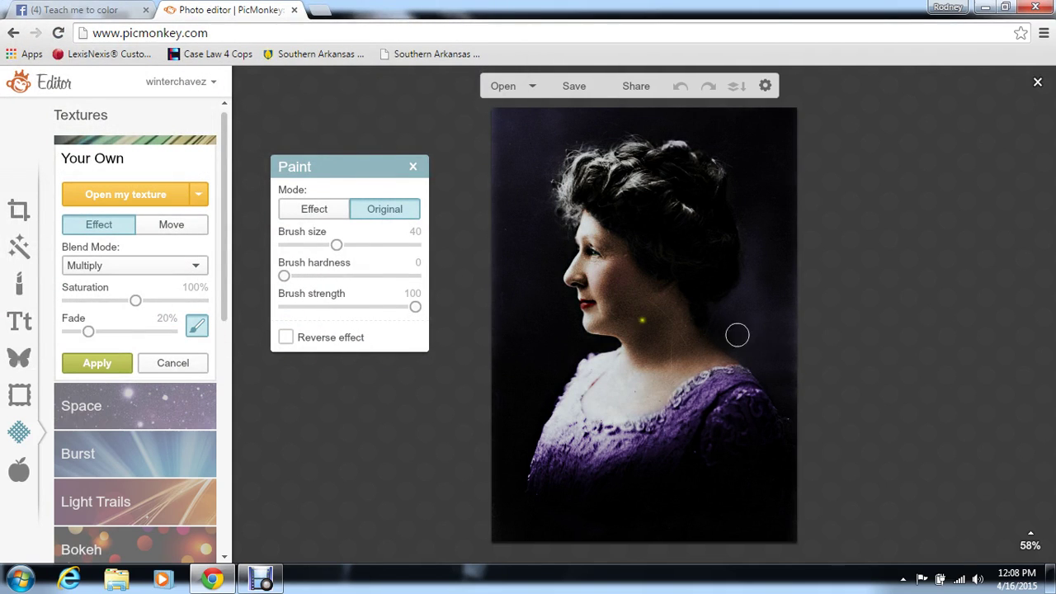
- Set the texture's blend mode to Normal and turn on Reverse effect for painting
left_click(192, 272)
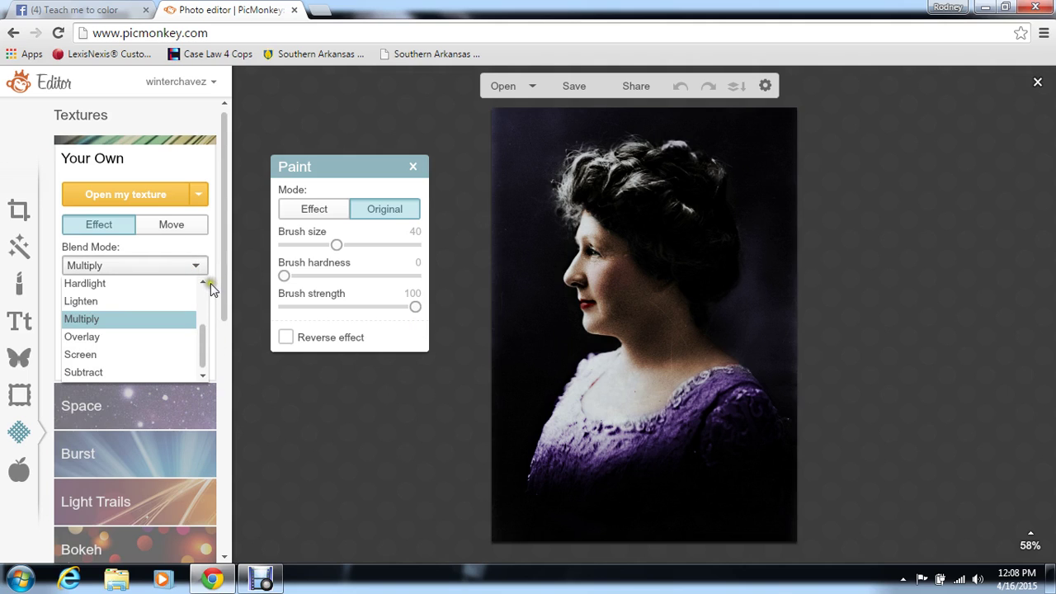
left_click(203, 283)
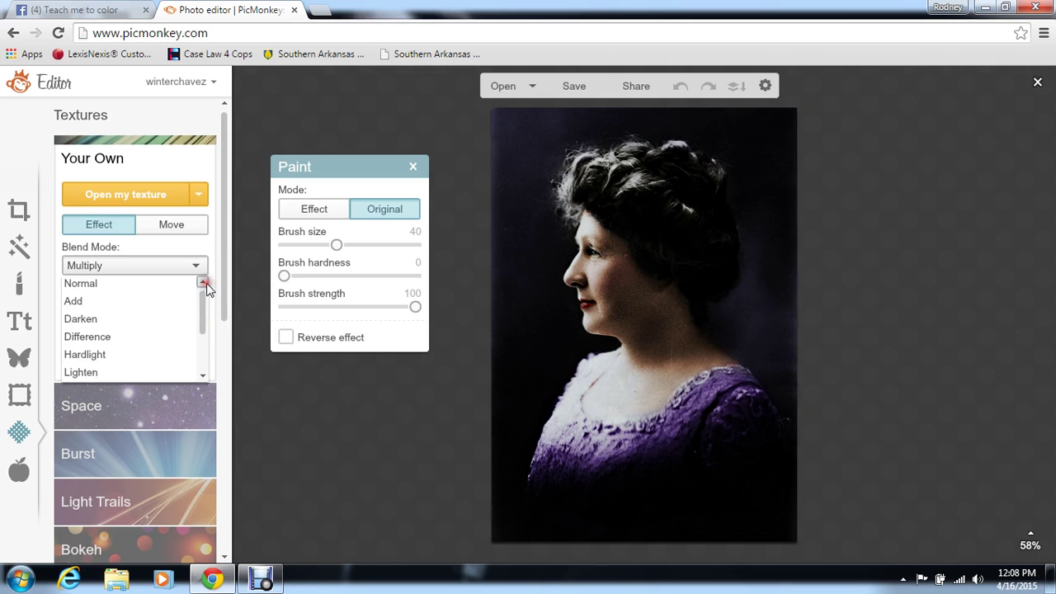
left_click(189, 284)
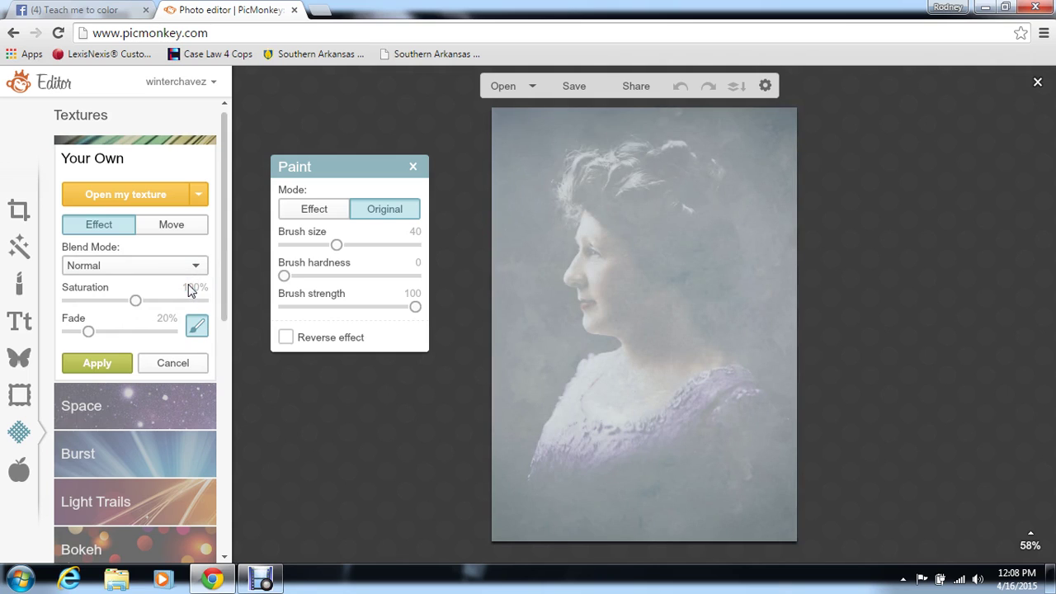
left_click(286, 336)
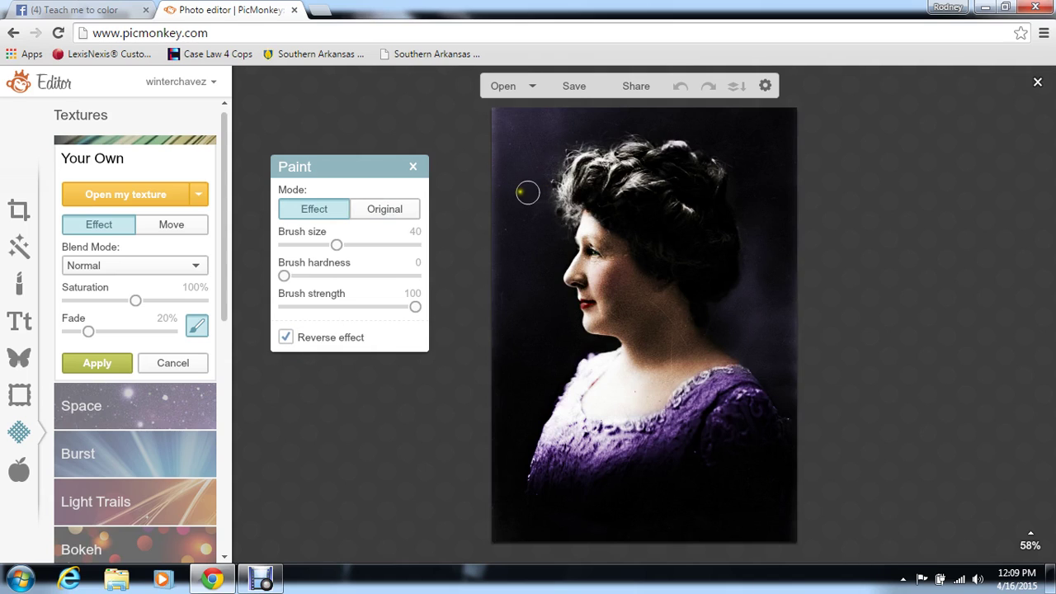
- Paint the texture along the photo's left edge and part of its top edge, raising the brush hardness to 100
mouse_move(518, 191)
left_mouse_down()
mouse_move(516, 138)
mouse_move(499, 113)
mouse_move(504, 174)
left_mouse_up()
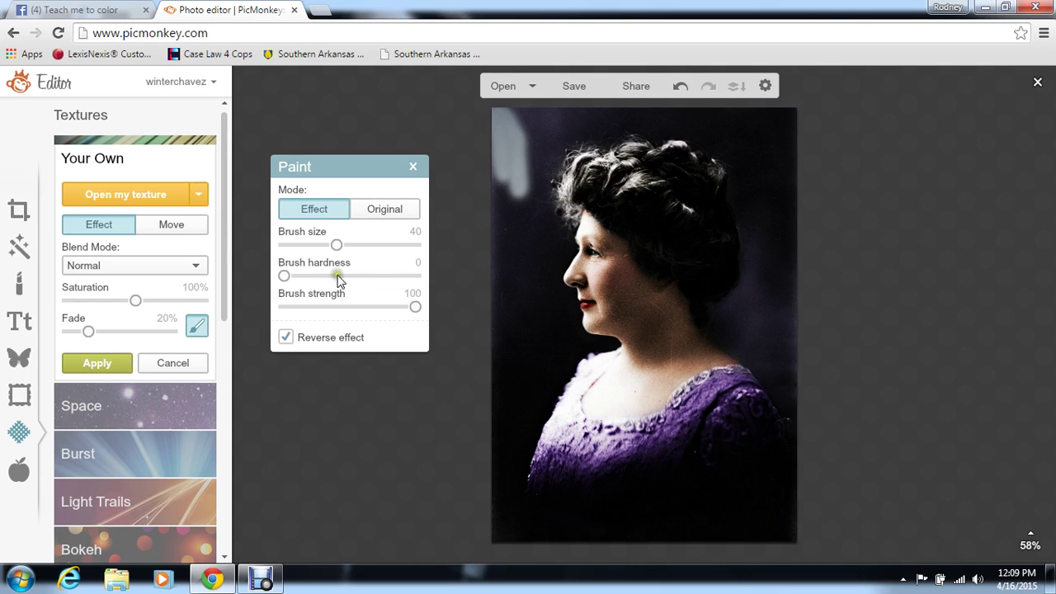
left_click(416, 278)
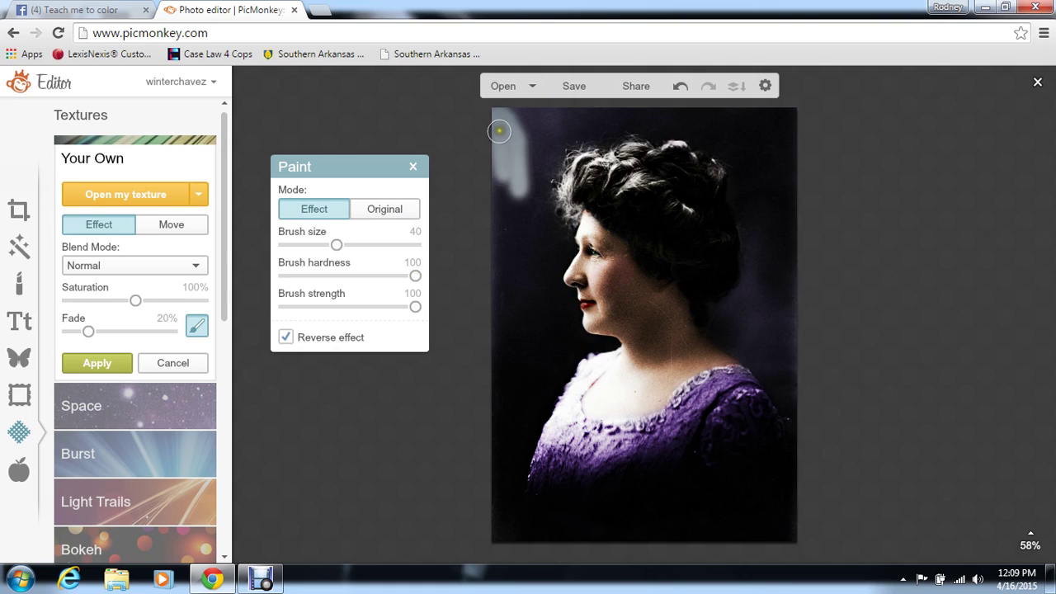
left_click_drag(498, 141, 497, 529)
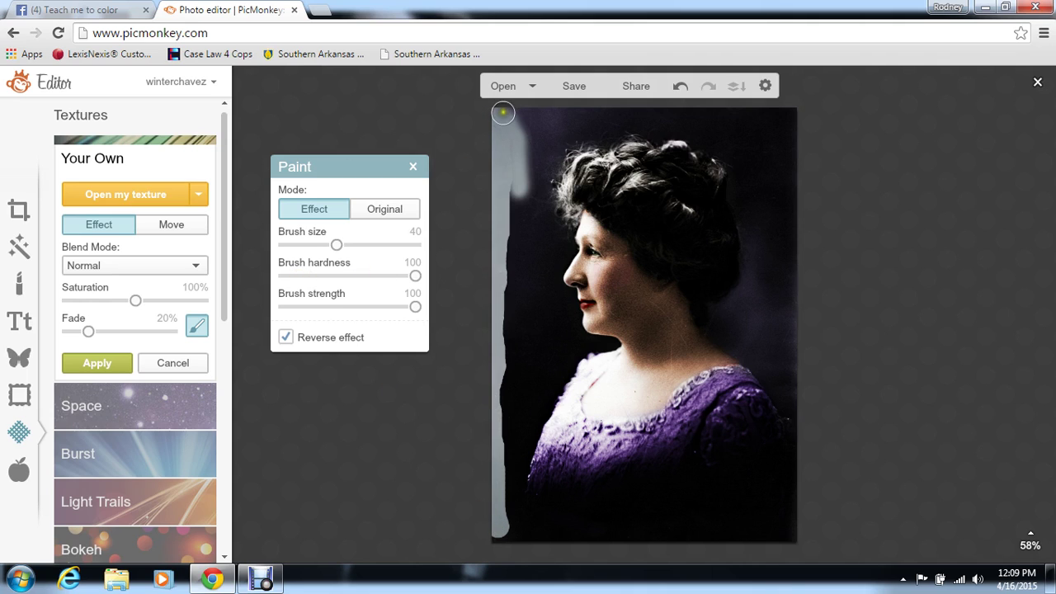
mouse_move(503, 114)
left_mouse_down()
mouse_move(577, 122)
mouse_move(613, 108)
mouse_move(554, 115)
mouse_move(645, 104)
left_mouse_up()
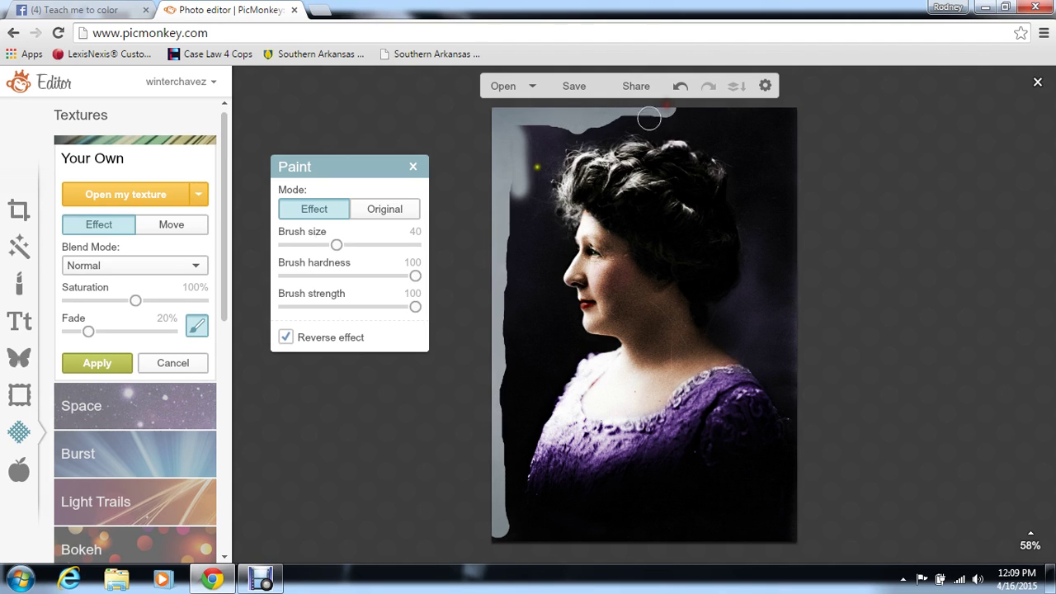
- Set the texture saturation to 81% and paint the rest of the outer background roughly around the woman with brush size 59
left_click_drag(136, 299, 148, 300)
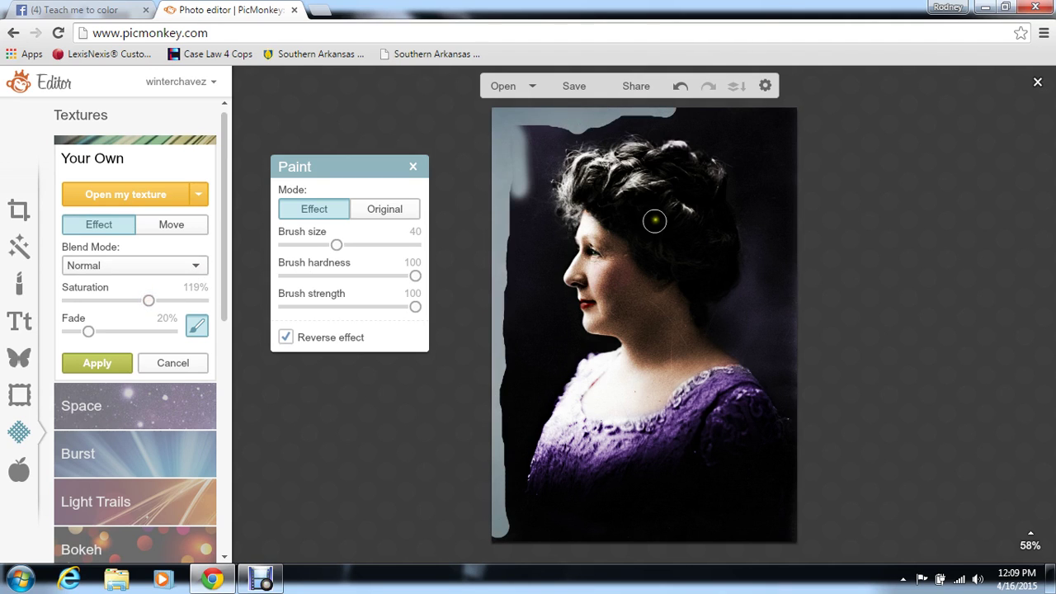
left_click(123, 300)
left_click_drag(336, 245, 363, 250)
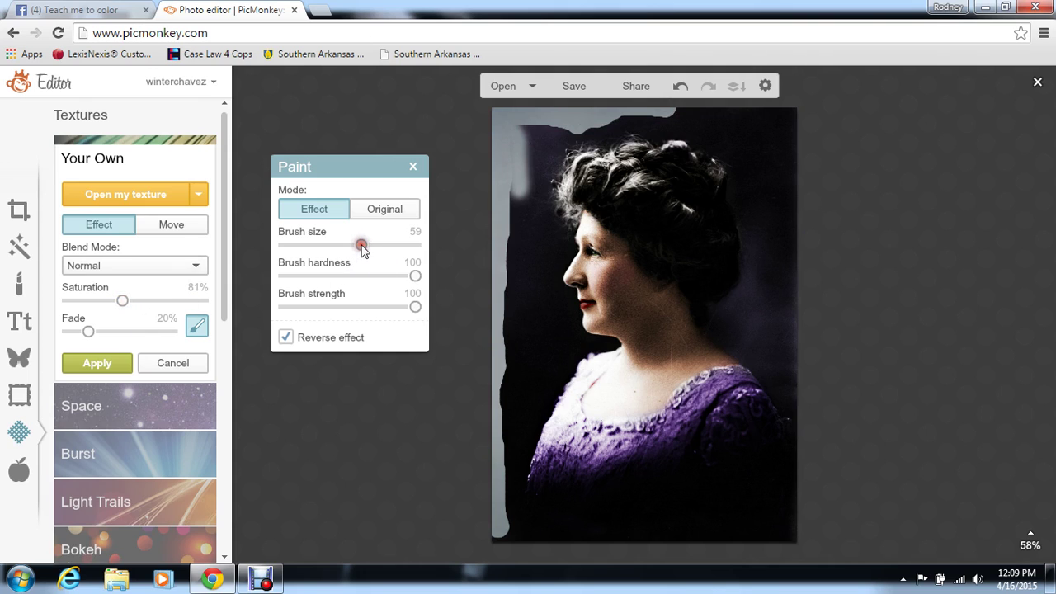
mouse_move(767, 124)
left_mouse_down()
mouse_move(790, 293)
mouse_move(805, 406)
mouse_move(766, 315)
mouse_move(777, 171)
mouse_move(755, 128)
mouse_move(720, 113)
mouse_move(627, 101)
mouse_move(568, 108)
mouse_move(529, 175)
mouse_move(525, 131)
mouse_move(509, 253)
mouse_move(520, 240)
mouse_move(528, 248)
mouse_move(544, 355)
mouse_move(476, 519)
mouse_move(499, 419)
mouse_move(502, 302)
left_mouse_up()
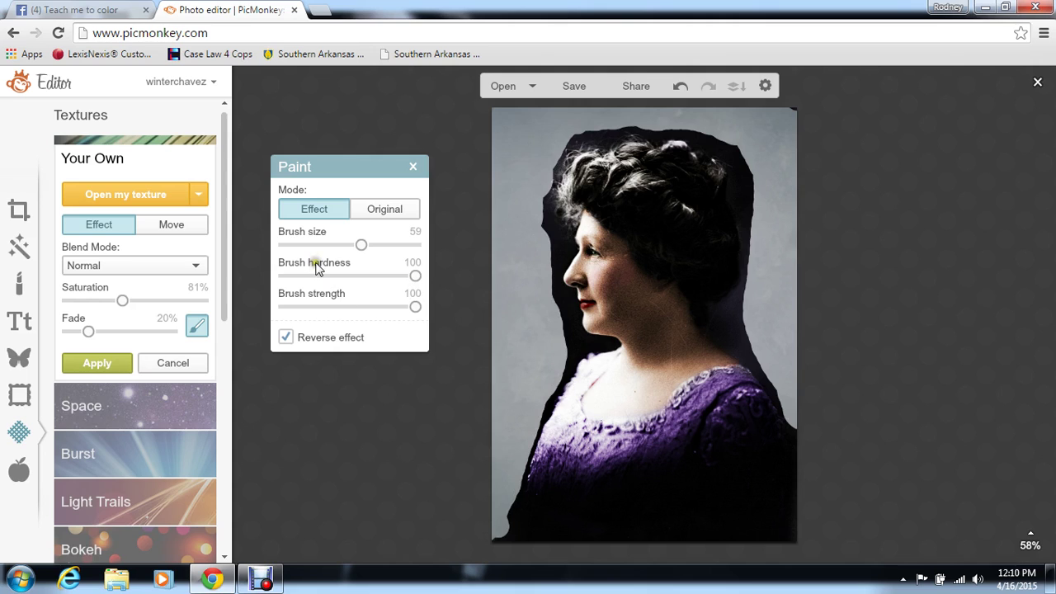
- Set brush hardness to 12 and paint texture behind the neck, then use brush size 40 along the back, shoulder and lower front of the dress
left_click_drag(310, 280, 300, 276)
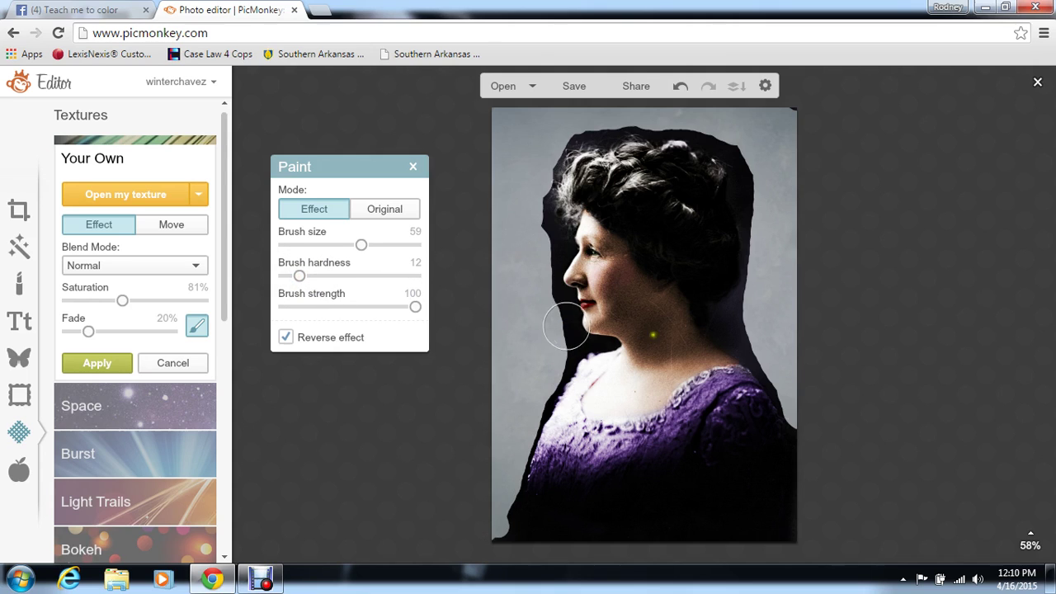
mouse_move(749, 337)
left_mouse_down()
mouse_move(729, 310)
mouse_move(751, 307)
mouse_move(762, 278)
mouse_move(731, 309)
mouse_move(741, 324)
mouse_move(726, 321)
mouse_move(743, 330)
left_mouse_up()
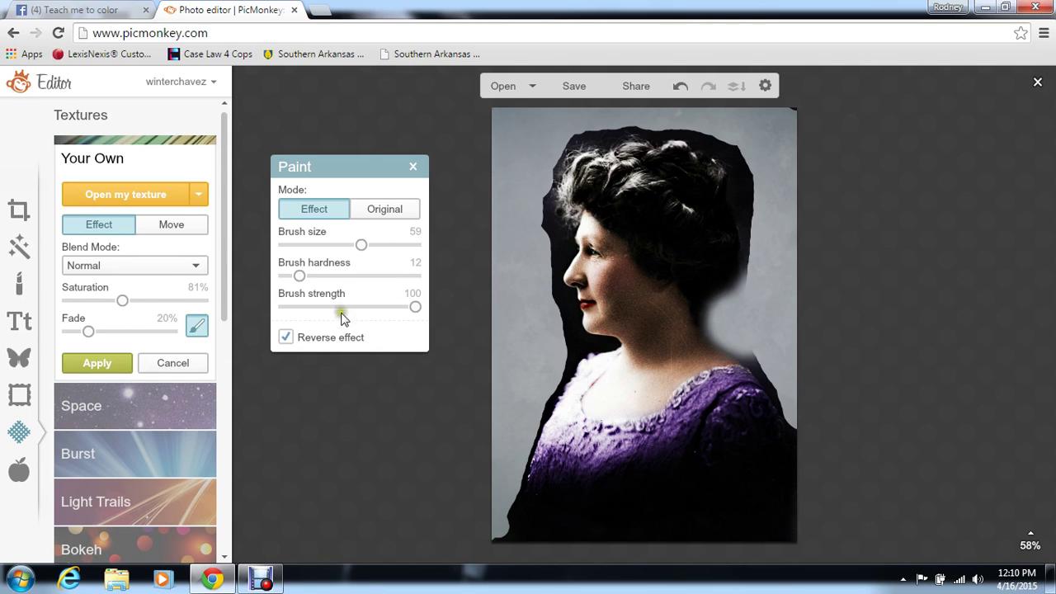
left_click(322, 245)
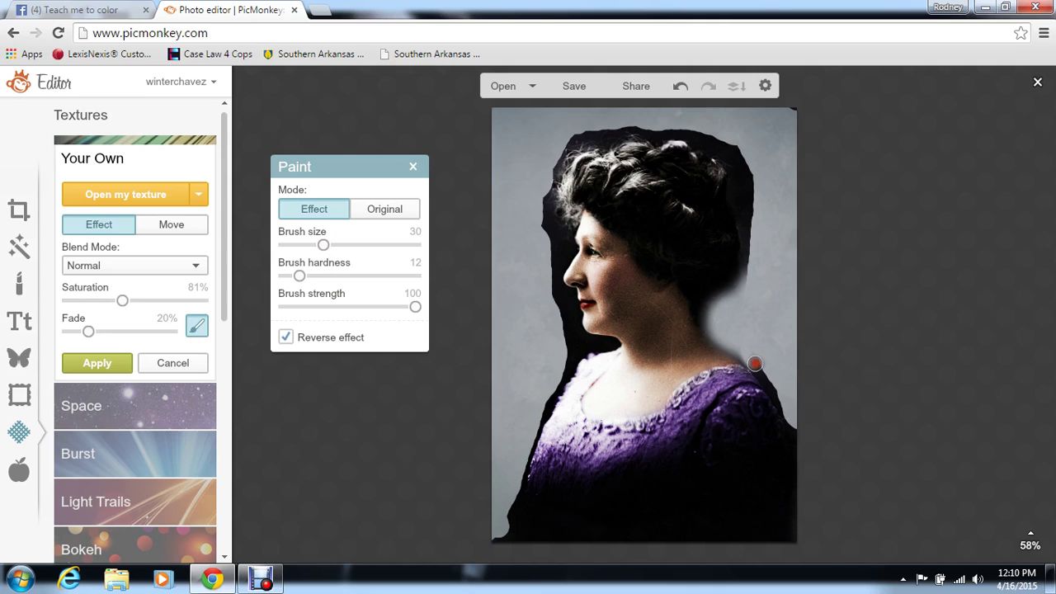
left_click(337, 245)
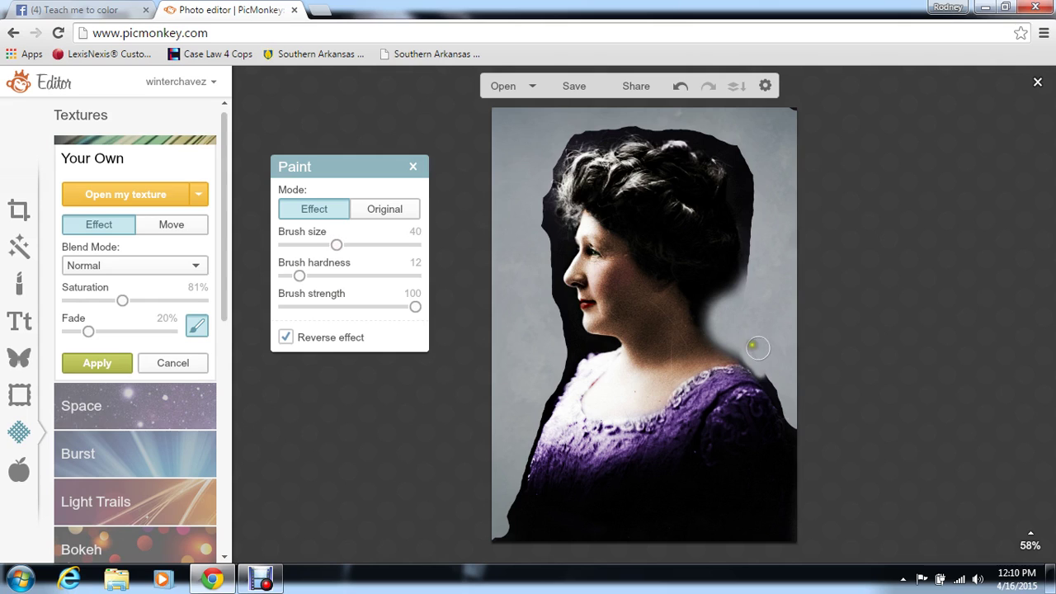
mouse_move(741, 344)
left_mouse_down()
mouse_move(796, 440)
mouse_move(799, 494)
mouse_move(799, 443)
mouse_move(800, 550)
left_mouse_up()
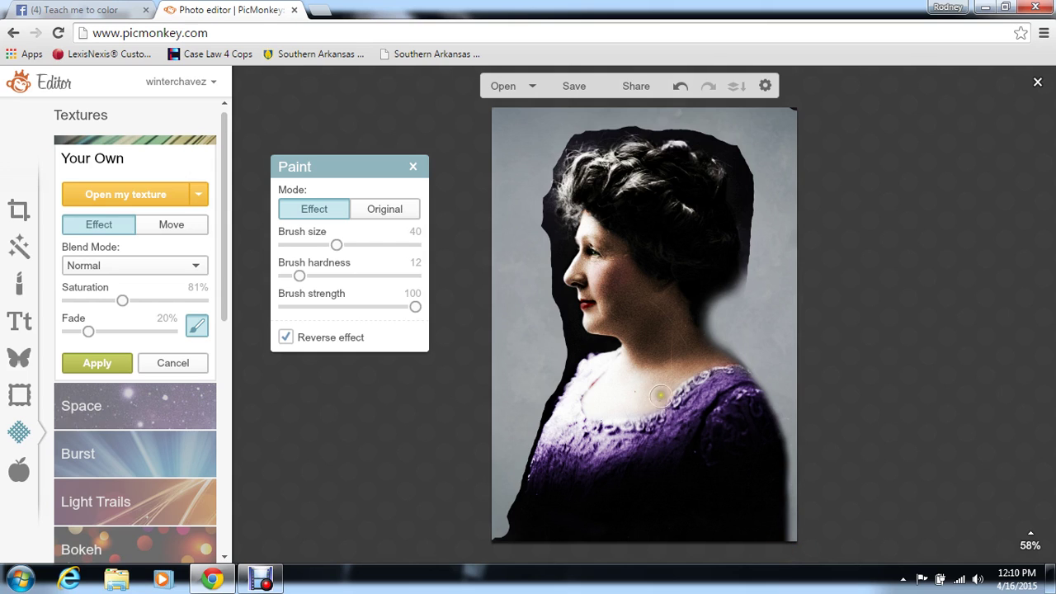
left_click_drag(508, 483, 498, 523)
left_click_drag(496, 529, 503, 505)
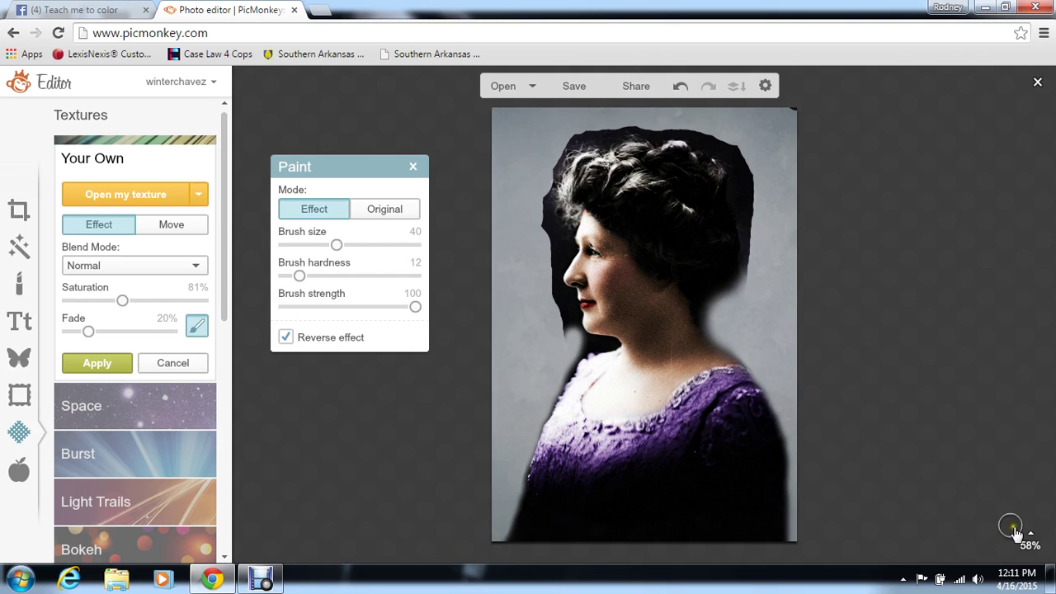
- Paint the texture into the gap beneath the chin and along the front edge of the dress with brush size 30
mouse_move(1023, 533)
left_click(1029, 487)
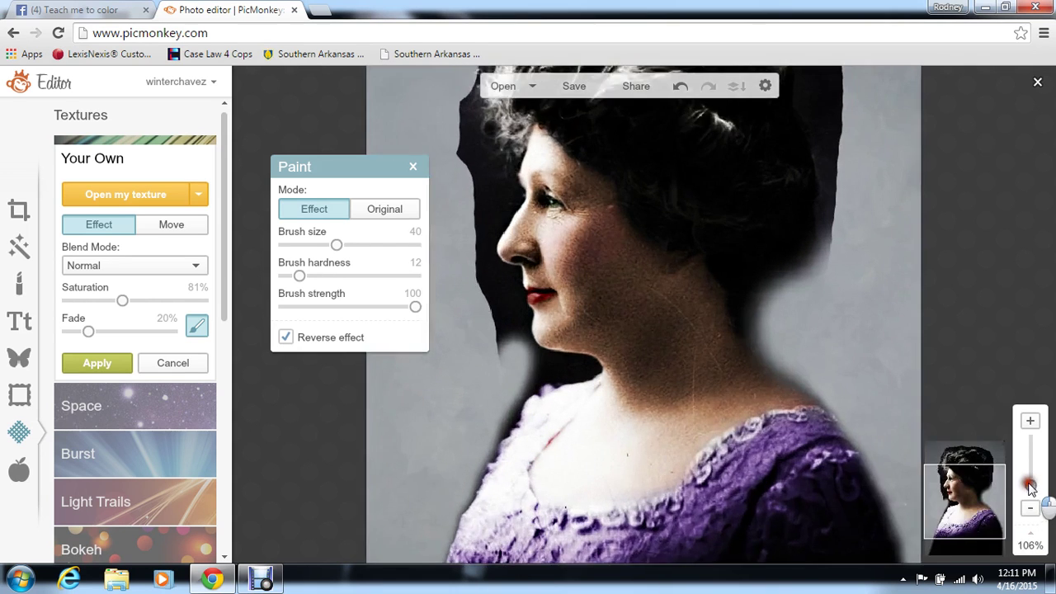
left_click_drag(1029, 487, 1027, 482)
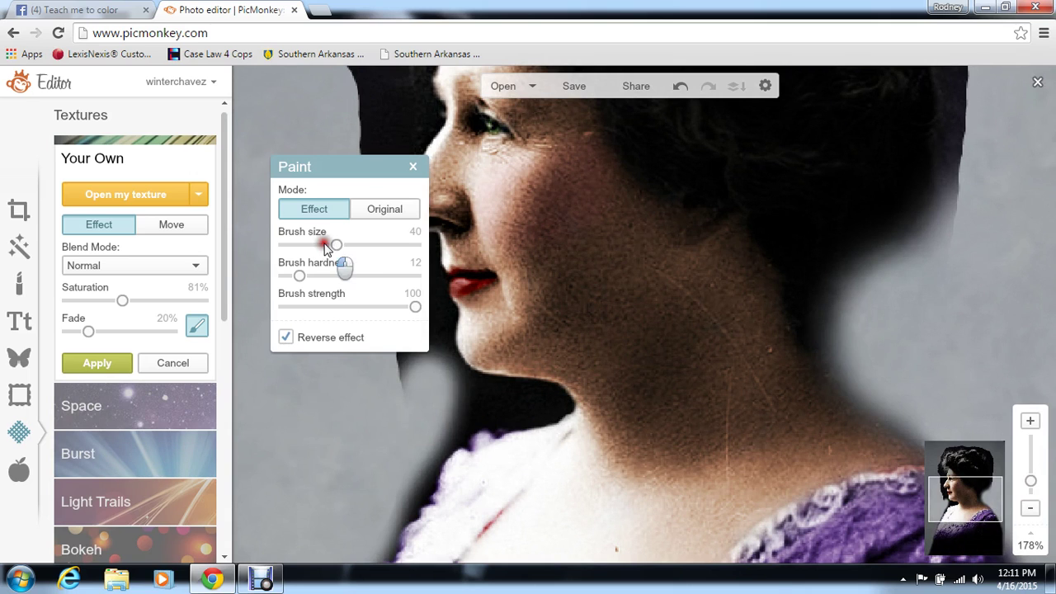
left_click_drag(327, 248, 323, 245)
mouse_move(467, 397)
left_mouse_down()
mouse_move(552, 402)
mouse_move(503, 408)
mouse_move(496, 422)
mouse_move(460, 412)
mouse_move(462, 425)
mouse_move(449, 426)
mouse_move(459, 430)
mouse_move(426, 436)
mouse_move(439, 441)
mouse_move(426, 443)
mouse_move(418, 478)
left_mouse_up()
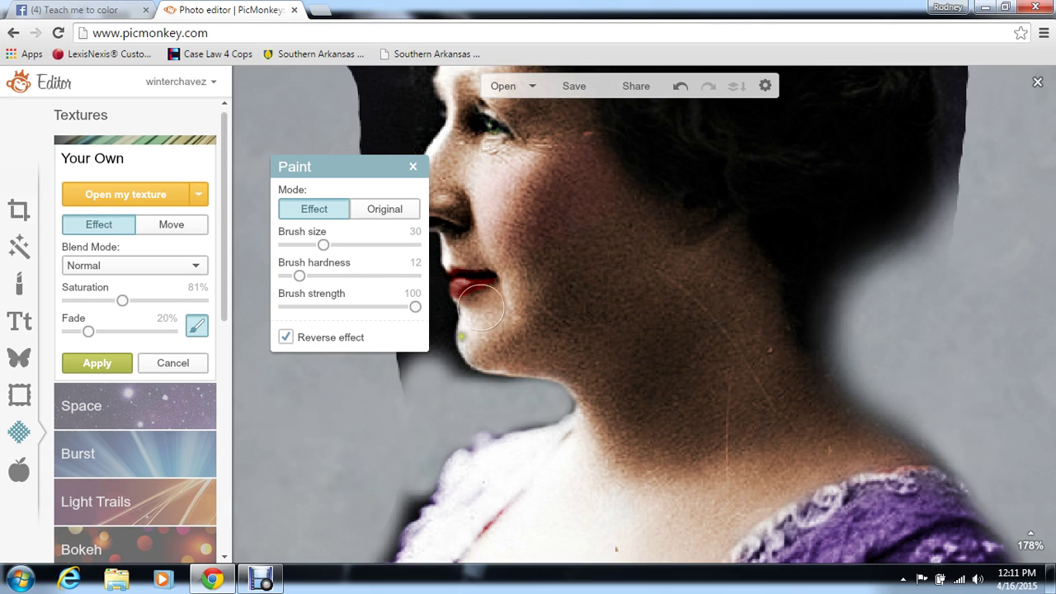
mouse_move(418, 483)
left_mouse_down()
mouse_move(395, 495)
mouse_move(408, 494)
left_mouse_up()
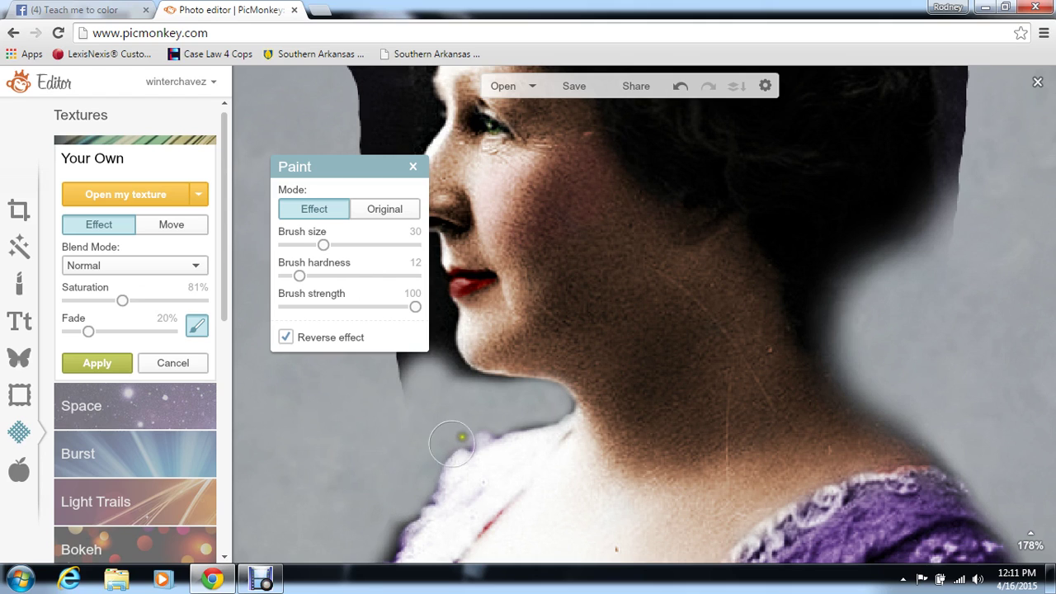
mouse_move(499, 419)
left_mouse_down()
mouse_move(546, 430)
mouse_move(544, 363)
left_mouse_up()
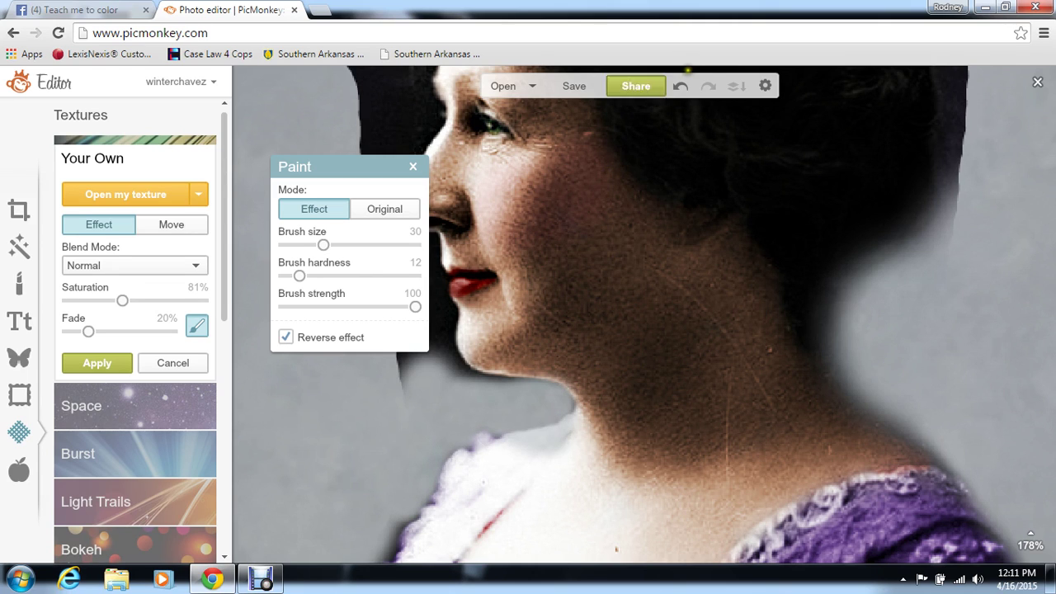
left_click(681, 87)
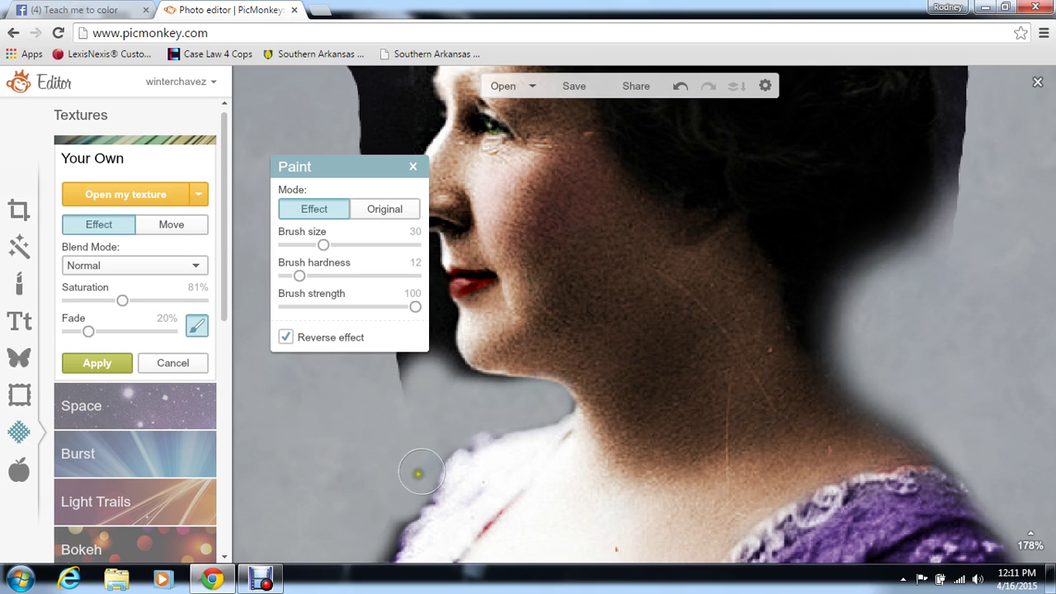
mouse_move(418, 475)
left_mouse_down()
mouse_move(385, 518)
mouse_move(382, 548)
left_mouse_up()
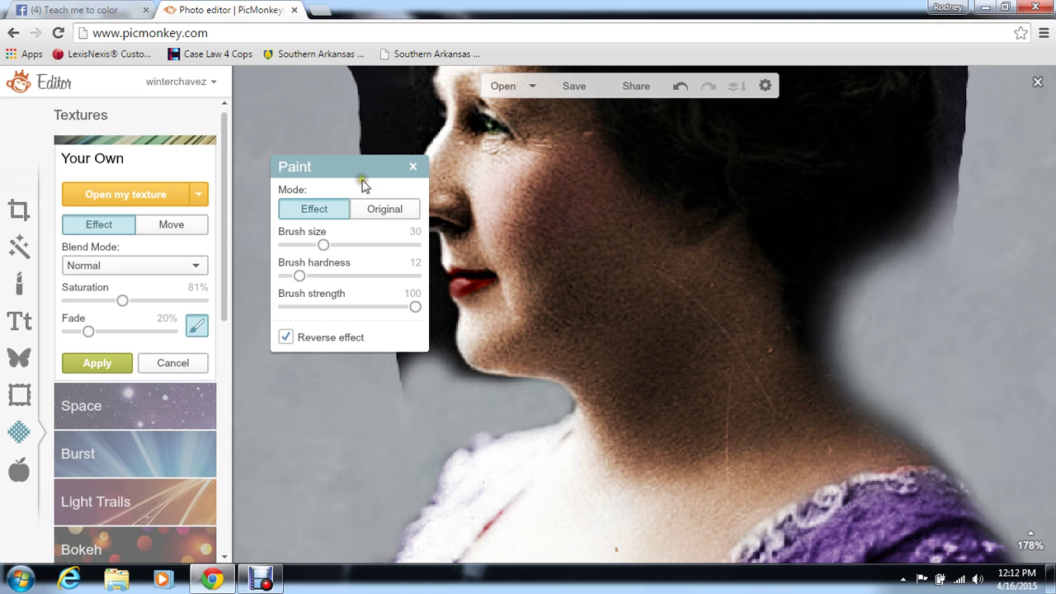
- Paint the texture in front of the face and front hair, and undo the stray stroke across the forehead
mouse_move(363, 178)
left_mouse_down()
mouse_move(533, 224)
mouse_move(859, 283)
mouse_move(966, 281)
left_mouse_up()
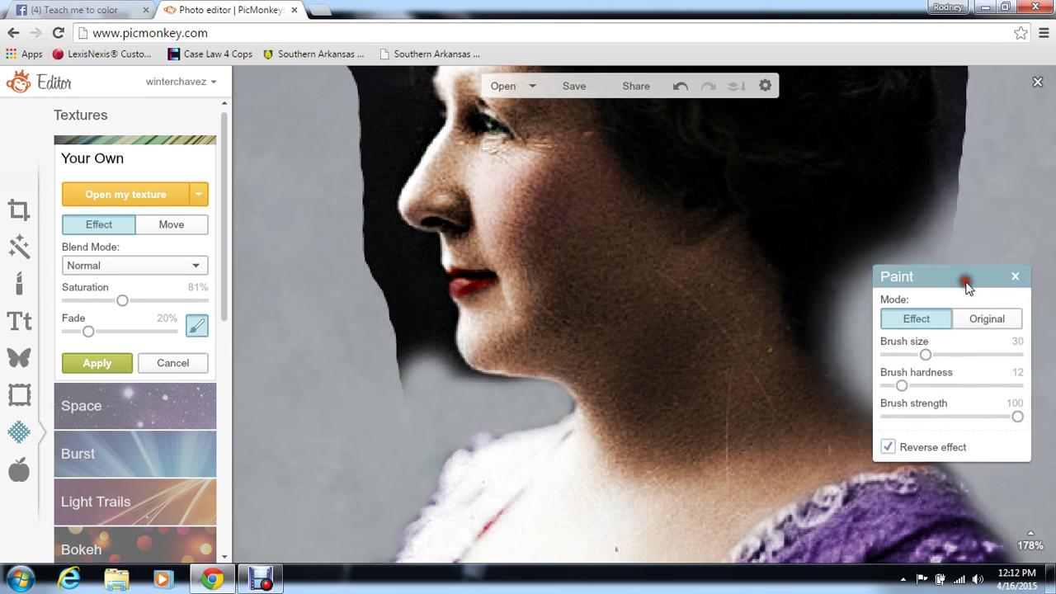
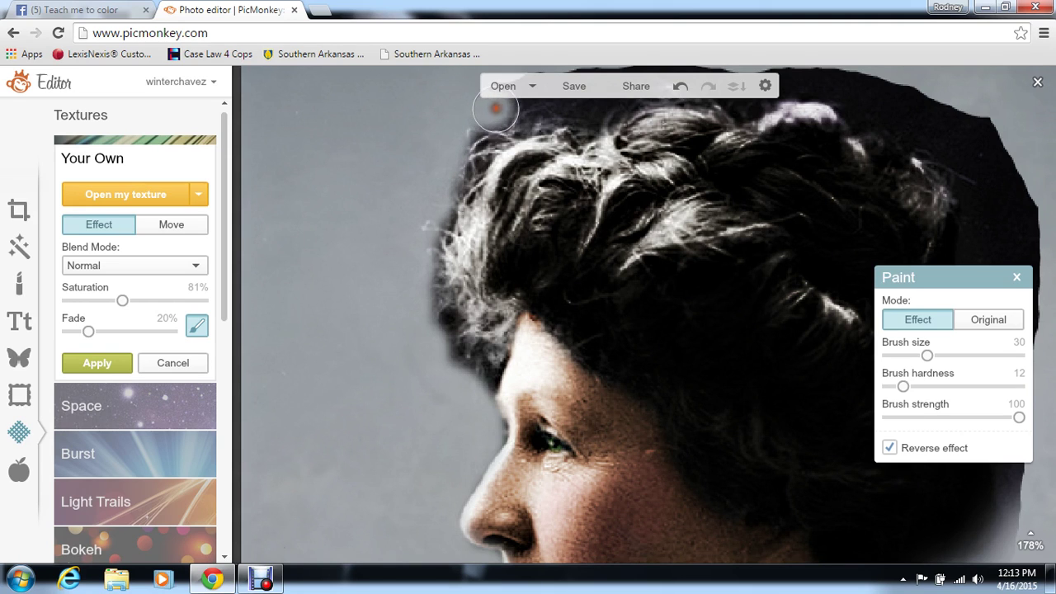
mouse_move(414, 204)
left_mouse_down()
mouse_move(412, 245)
mouse_move(425, 266)
mouse_move(422, 356)
mouse_move(441, 356)
mouse_move(473, 381)
mouse_move(679, 383)
mouse_move(747, 409)
left_mouse_up()
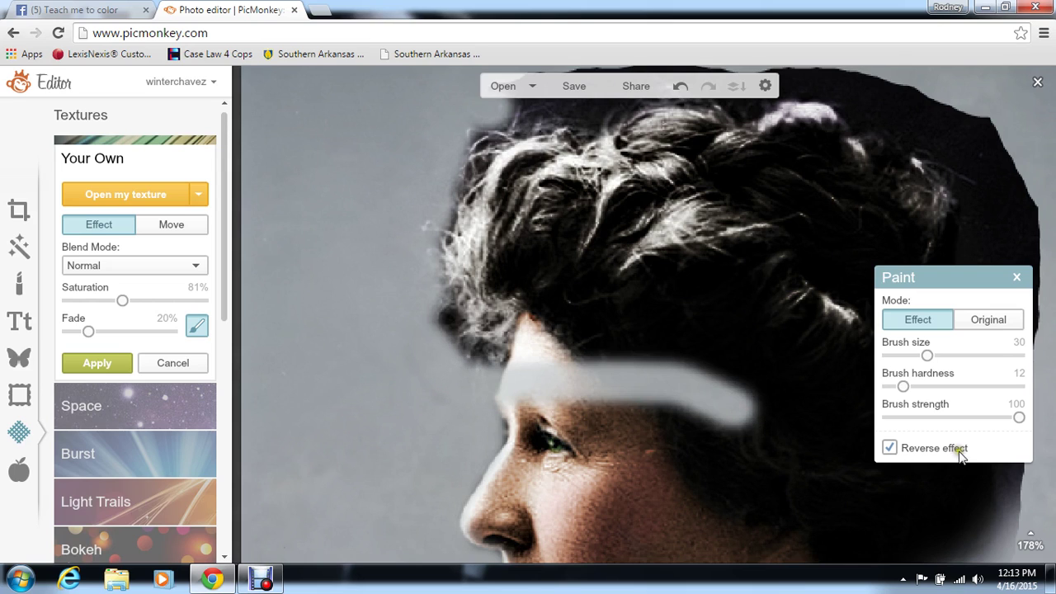
left_click(681, 92)
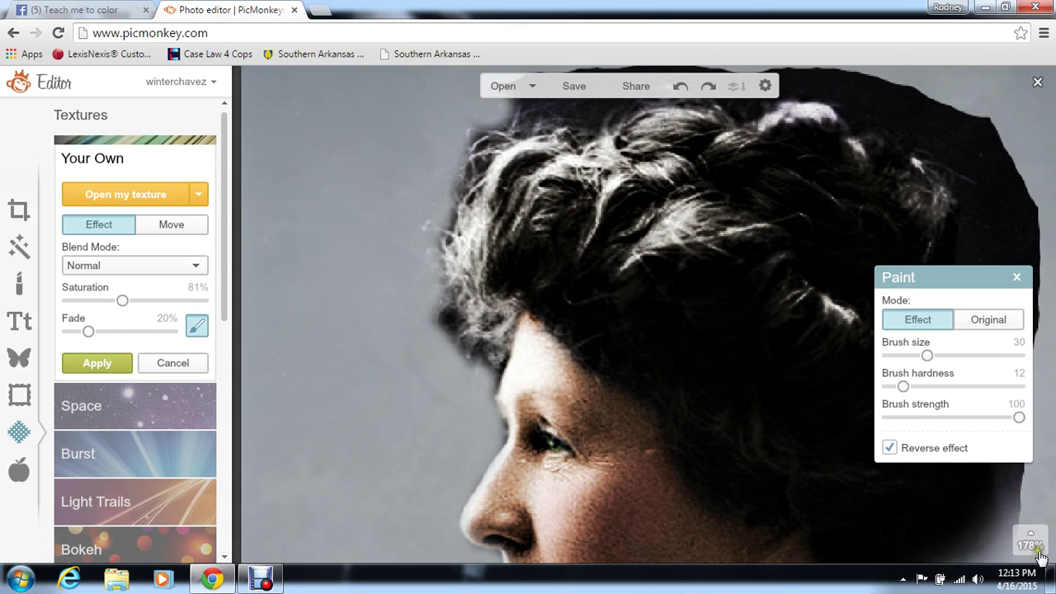
- Paint the texture over the dark background above the woman's hair and down behind the back of her head
mouse_move(1042, 551)
left_click_drag(989, 485, 992, 482)
mouse_move(460, 207)
left_mouse_down()
mouse_move(538, 205)
mouse_move(475, 197)
mouse_move(545, 195)
mouse_move(563, 207)
mouse_move(590, 198)
mouse_move(577, 205)
mouse_move(566, 207)
mouse_move(625, 182)
mouse_move(632, 186)
mouse_move(537, 193)
mouse_move(637, 195)
mouse_move(558, 184)
mouse_move(625, 177)
mouse_move(702, 172)
mouse_move(735, 186)
mouse_move(641, 170)
mouse_move(620, 193)
left_mouse_up()
left_click_drag(955, 281, 504, 330)
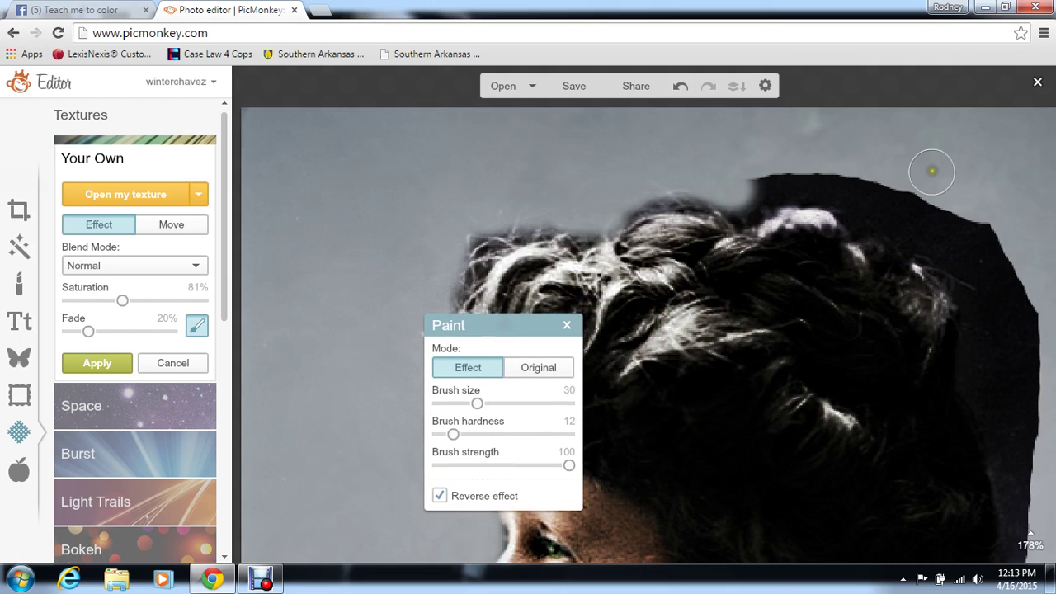
mouse_move(753, 190)
left_mouse_down()
mouse_move(797, 180)
mouse_move(841, 191)
mouse_move(858, 207)
mouse_move(854, 222)
mouse_move(833, 193)
mouse_move(763, 202)
mouse_move(863, 197)
mouse_move(874, 179)
mouse_move(864, 182)
mouse_move(929, 225)
mouse_move(998, 251)
mouse_move(847, 177)
mouse_move(889, 222)
mouse_move(870, 223)
mouse_move(942, 248)
mouse_move(972, 289)
mouse_move(966, 376)
mouse_move(1000, 454)
mouse_move(1005, 273)
mouse_move(1027, 306)
mouse_move(1026, 435)
mouse_move(993, 347)
mouse_move(987, 262)
mouse_move(983, 278)
mouse_move(1047, 496)
left_mouse_up()
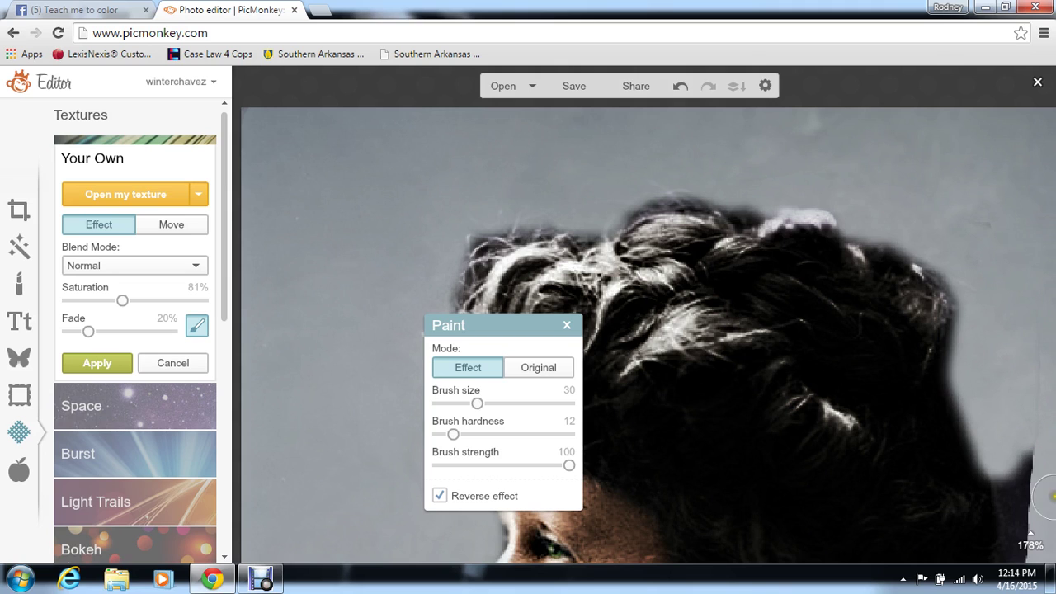
- Paint the texture over the remaining dark gap behind the head and refine the edge along the nape and shoulder
mouse_move(994, 493)
left_click_drag(984, 470, 1004, 488)
mouse_move(876, 254)
left_mouse_down()
mouse_move(886, 311)
mouse_move(877, 424)
mouse_move(886, 418)
mouse_move(906, 274)
mouse_move(900, 236)
mouse_move(873, 408)
mouse_move(836, 468)
mouse_move(795, 486)
mouse_move(859, 454)
mouse_move(864, 434)
mouse_move(790, 493)
mouse_move(784, 519)
left_mouse_up()
mouse_move(1034, 545)
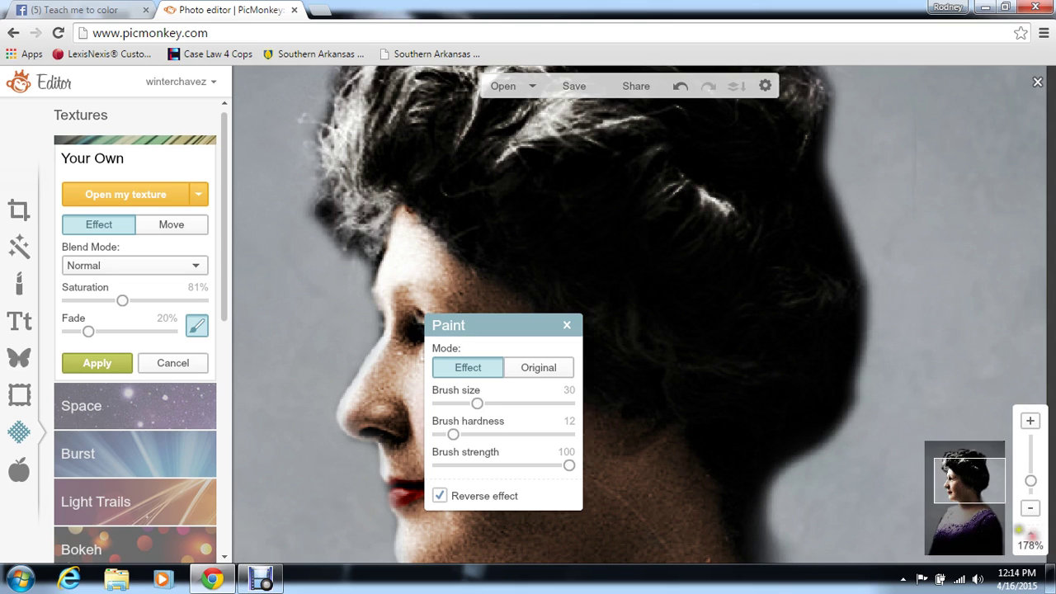
left_click_drag(993, 495, 994, 516)
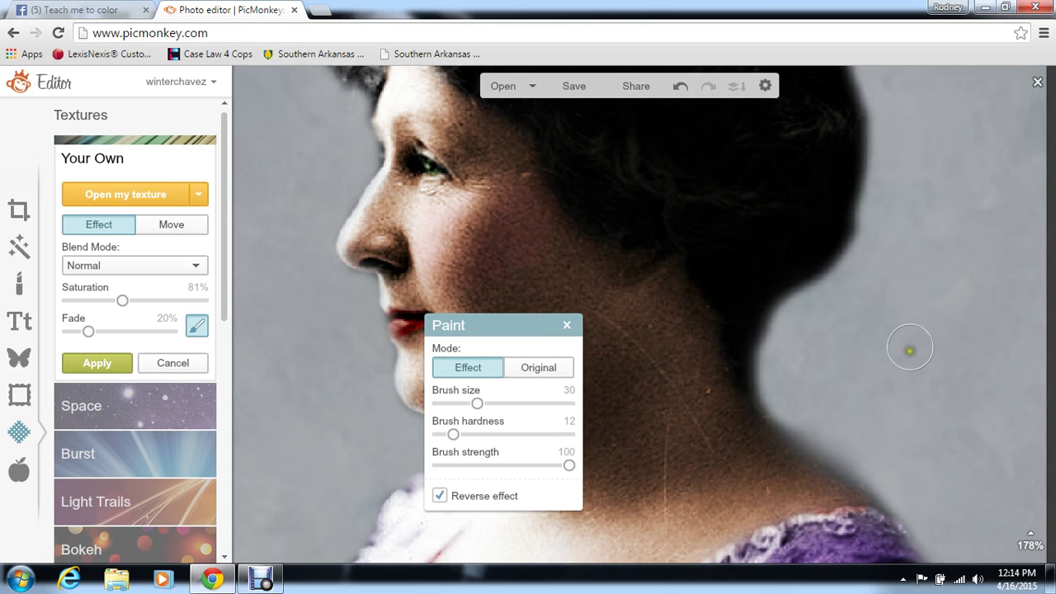
mouse_move(818, 431)
left_mouse_down()
mouse_move(804, 427)
mouse_move(844, 440)
mouse_move(909, 497)
mouse_move(801, 417)
mouse_move(813, 415)
left_mouse_up()
mouse_move(1029, 541)
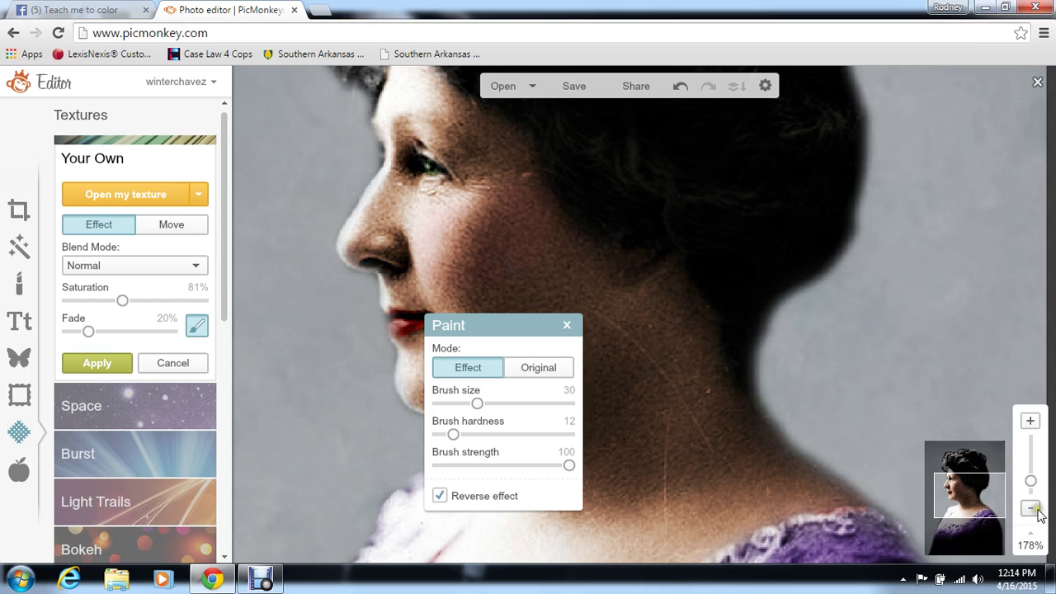
left_click(1033, 509)
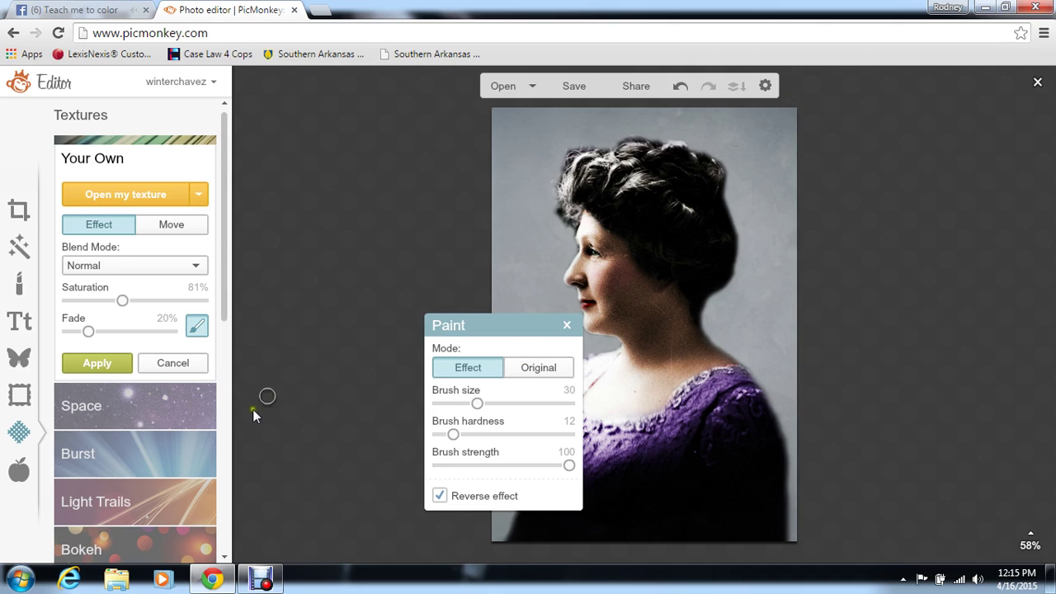
- Set the texture fade to 24% and replace the wall texture with the 5X7ft-Outdoor lilac garden image from the swatches folder
left_click(145, 331)
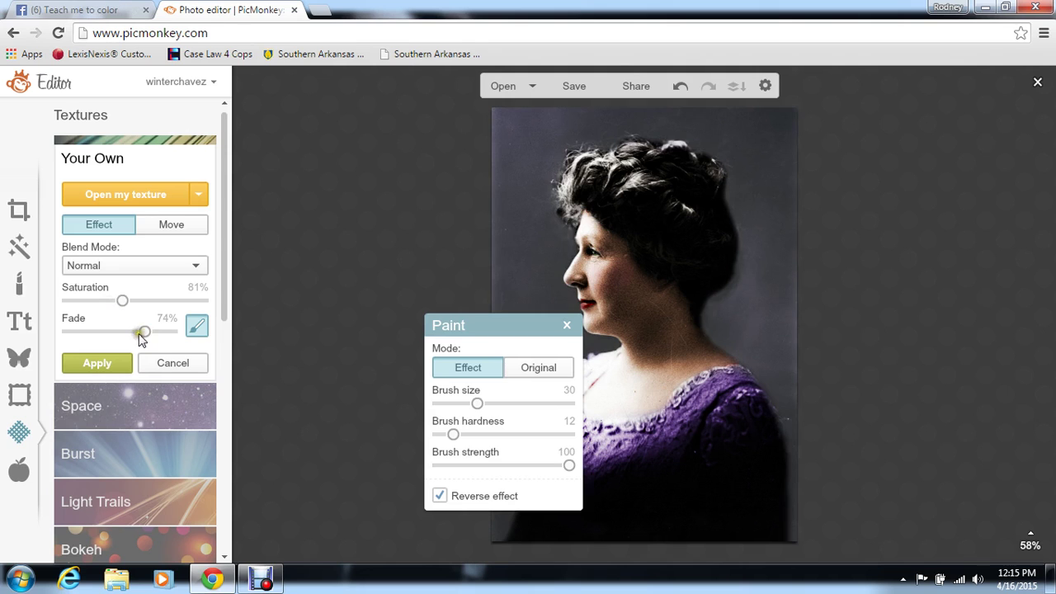
left_click(94, 332)
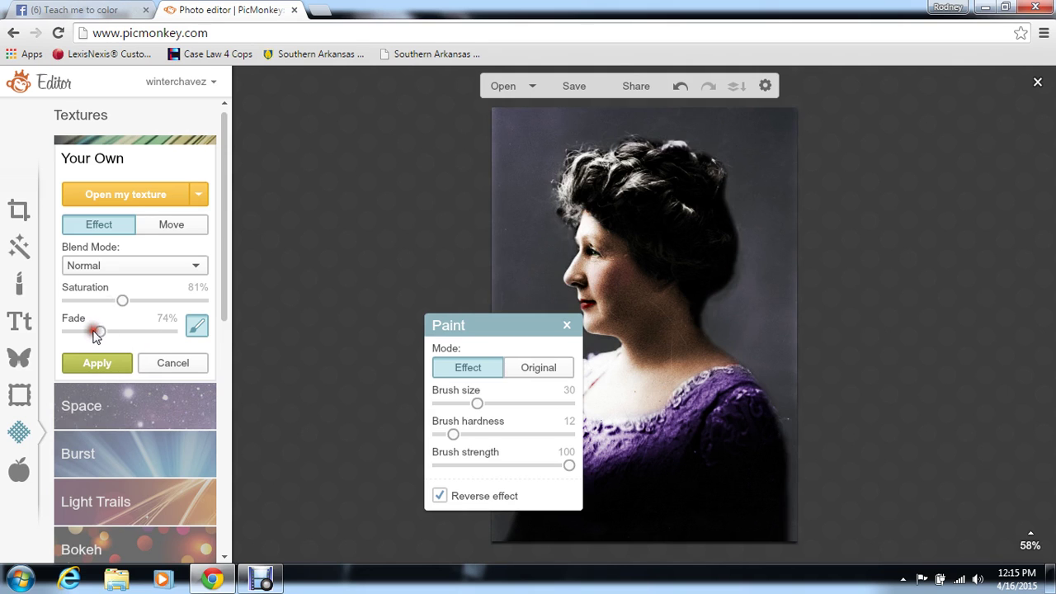
left_click(125, 197)
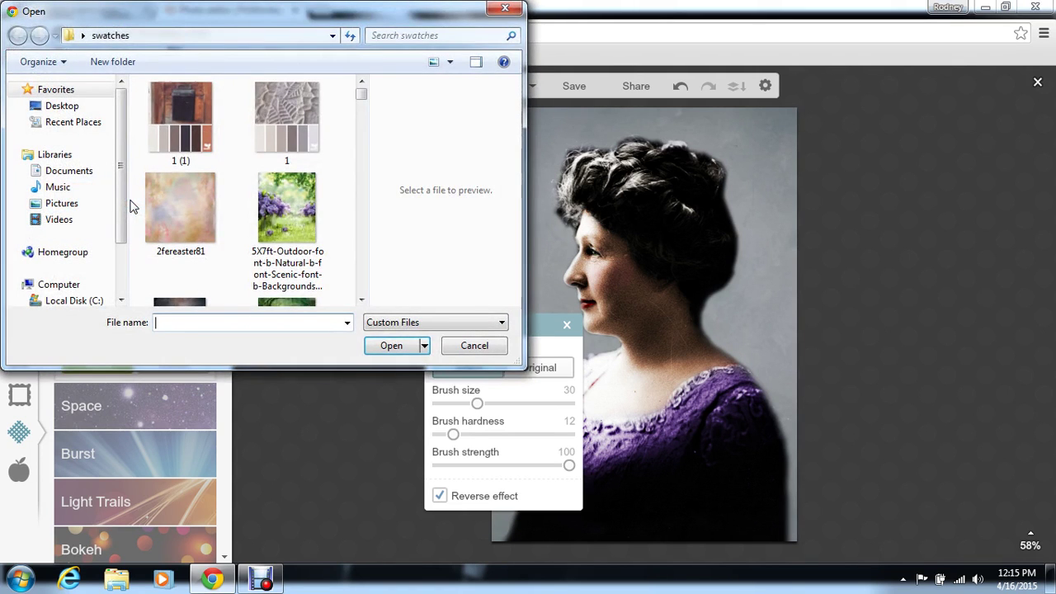
left_click(362, 299)
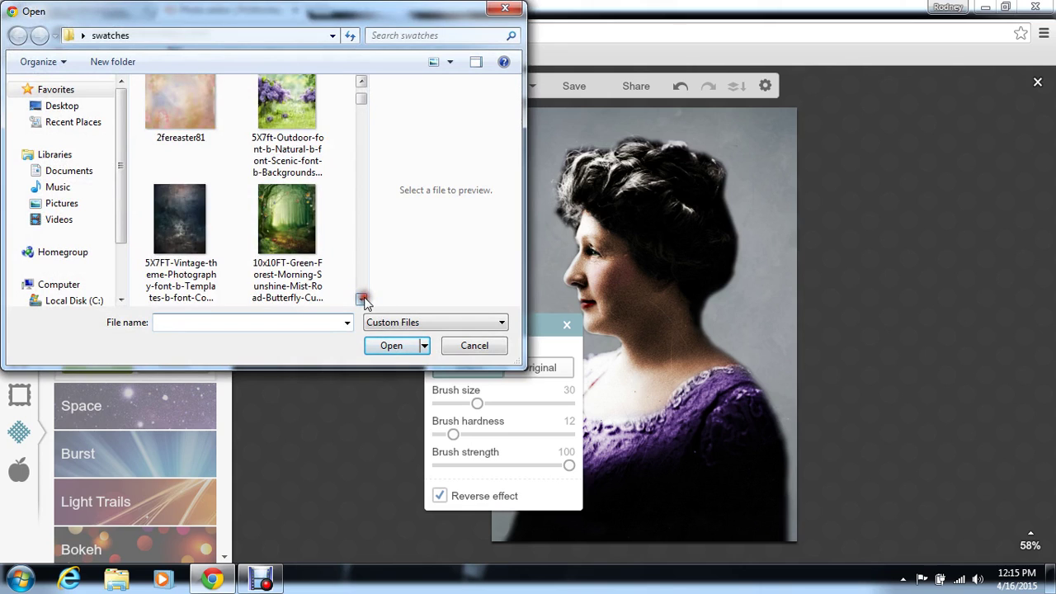
left_click(319, 116)
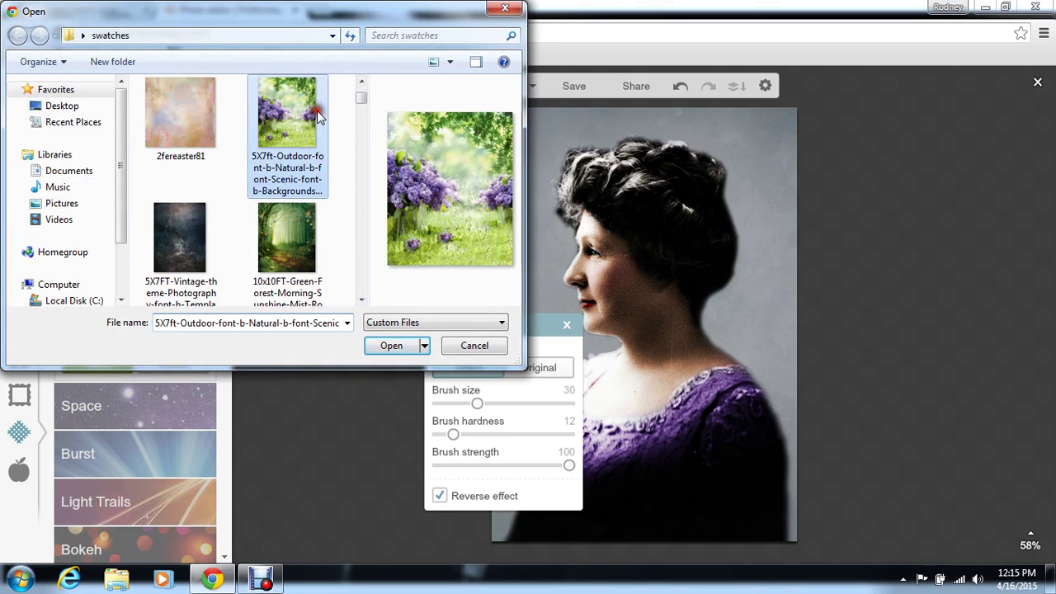
left_click(408, 338)
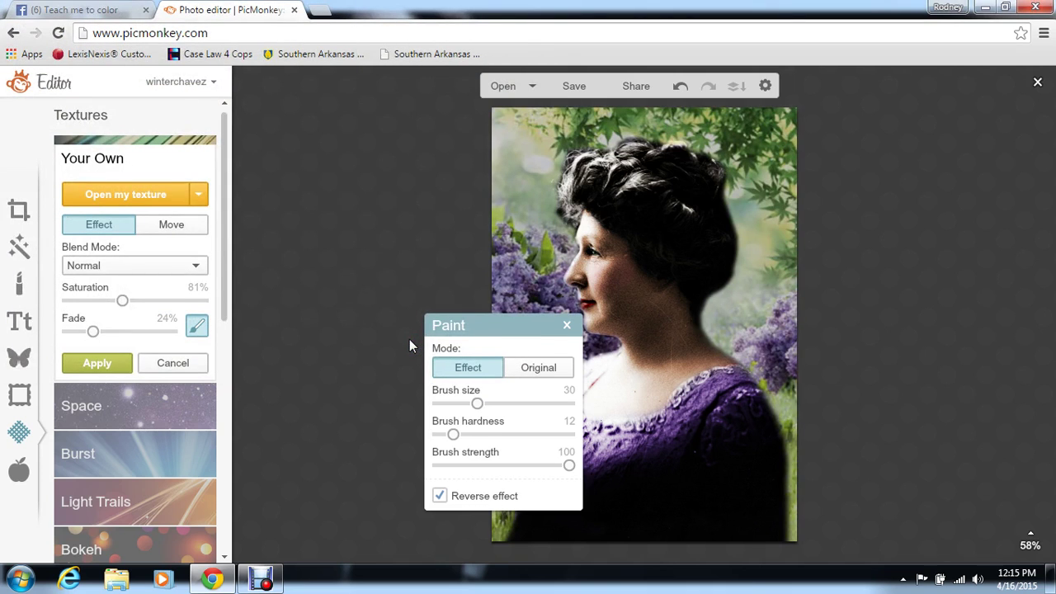
mouse_move(525, 318)
left_mouse_down()
mouse_move(382, 256)
mouse_move(342, 207)
left_mouse_up()
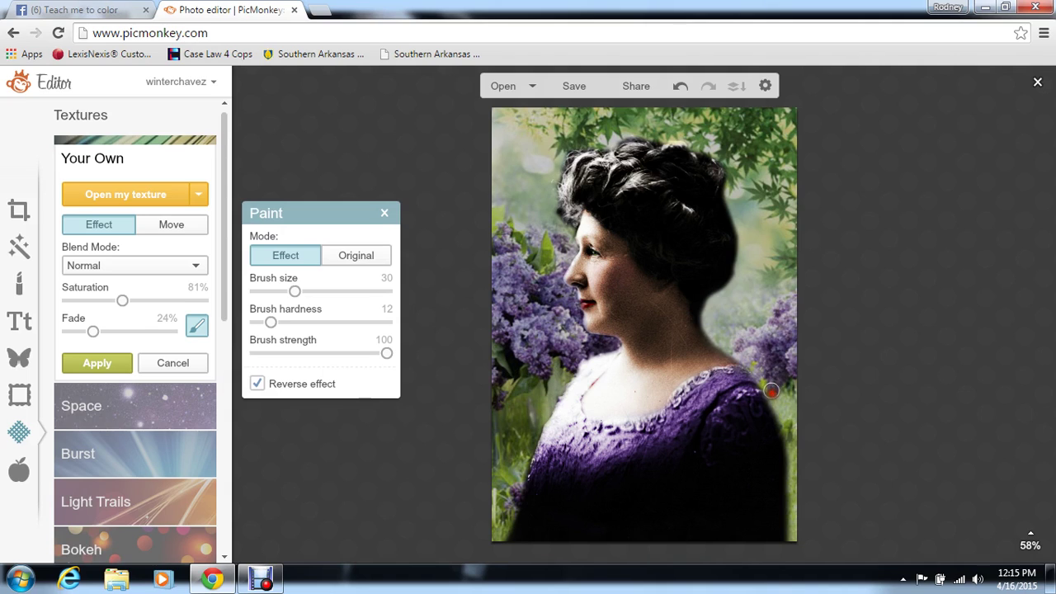
- Replace the texture with the 10x10ft-Old-Memory-Background brick arch image from the swatches folder
left_click(125, 195)
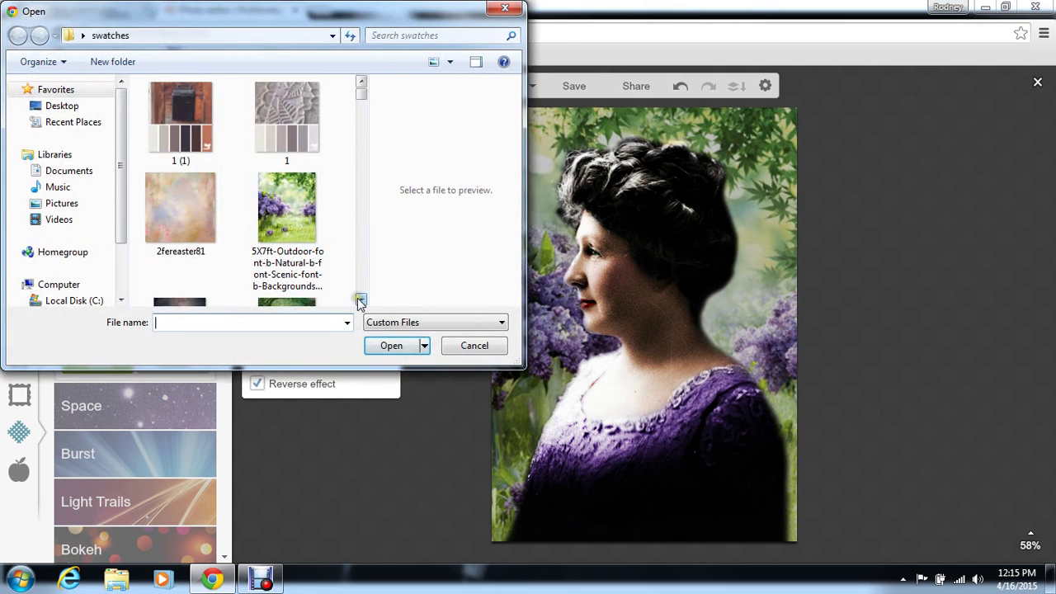
left_click(361, 300)
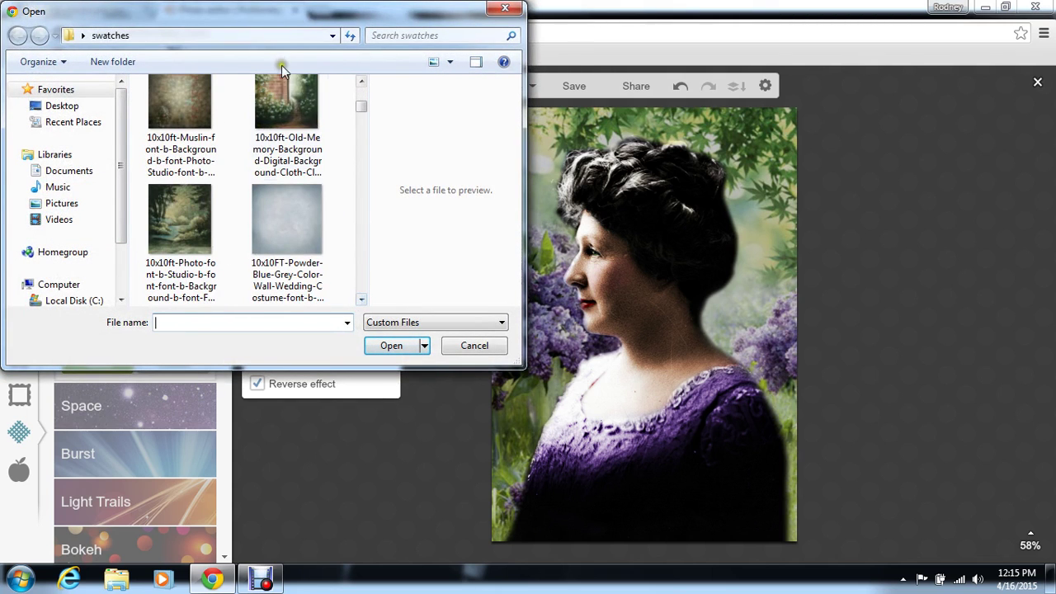
left_click(296, 118)
left_click(397, 337)
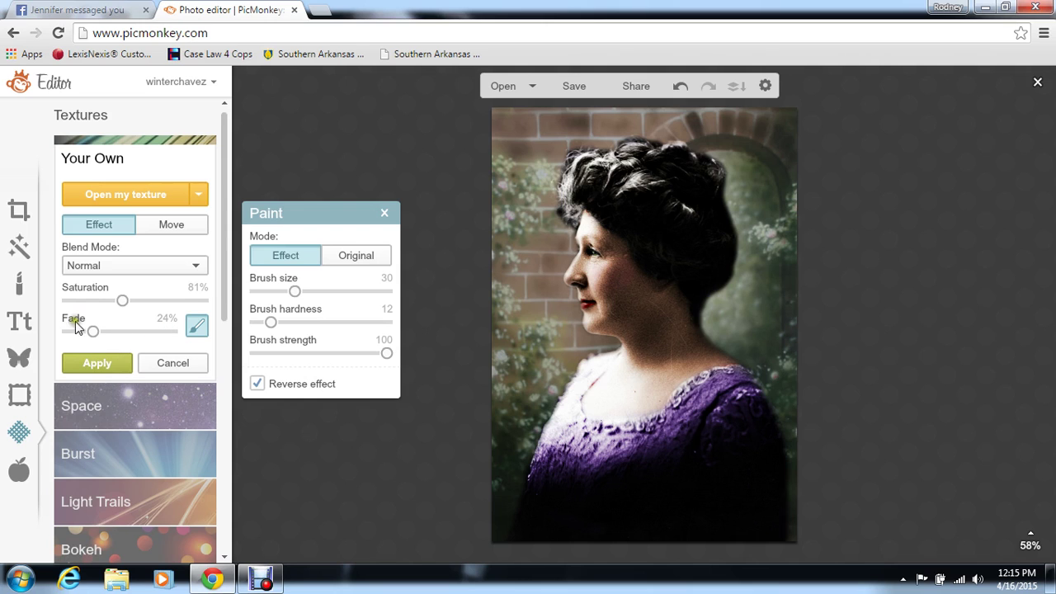
- Set the brick arch texture's fade to 3% and its saturation to 119%
left_click(112, 331)
left_click_drag(113, 334, 70, 335)
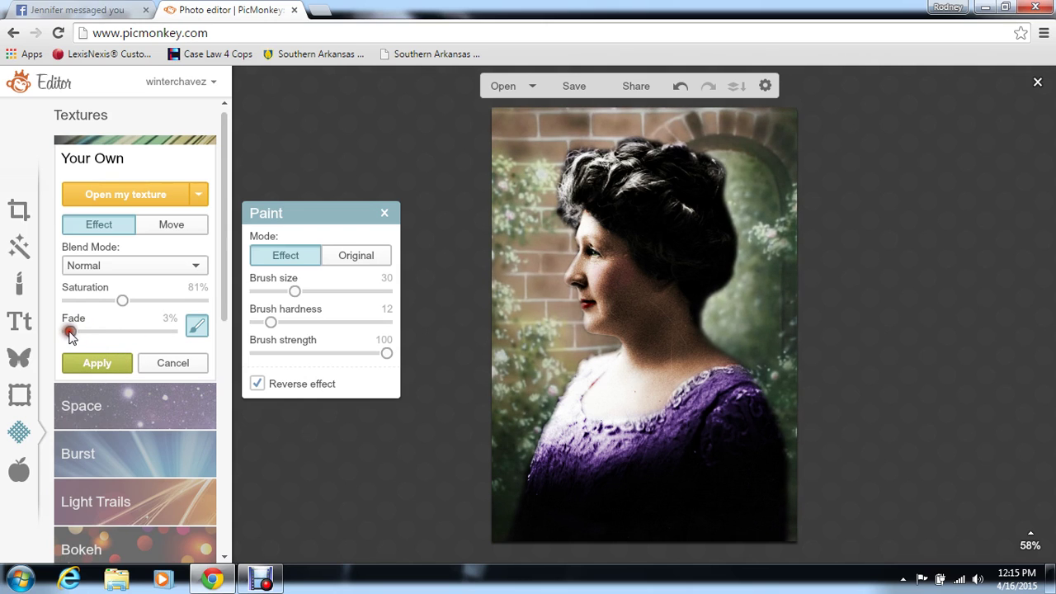
left_click(160, 300)
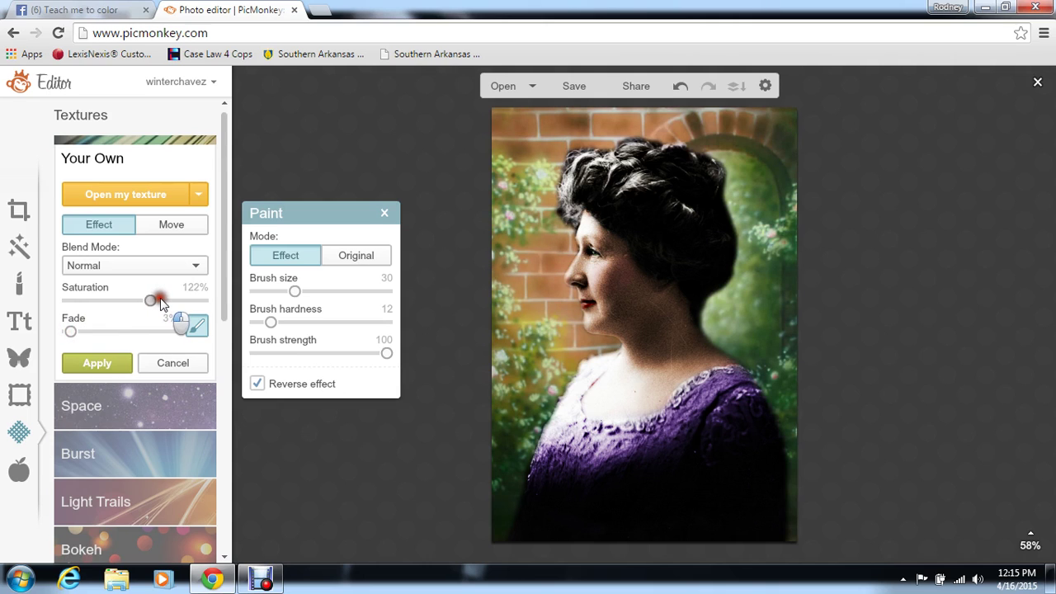
left_click_drag(154, 302, 148, 303)
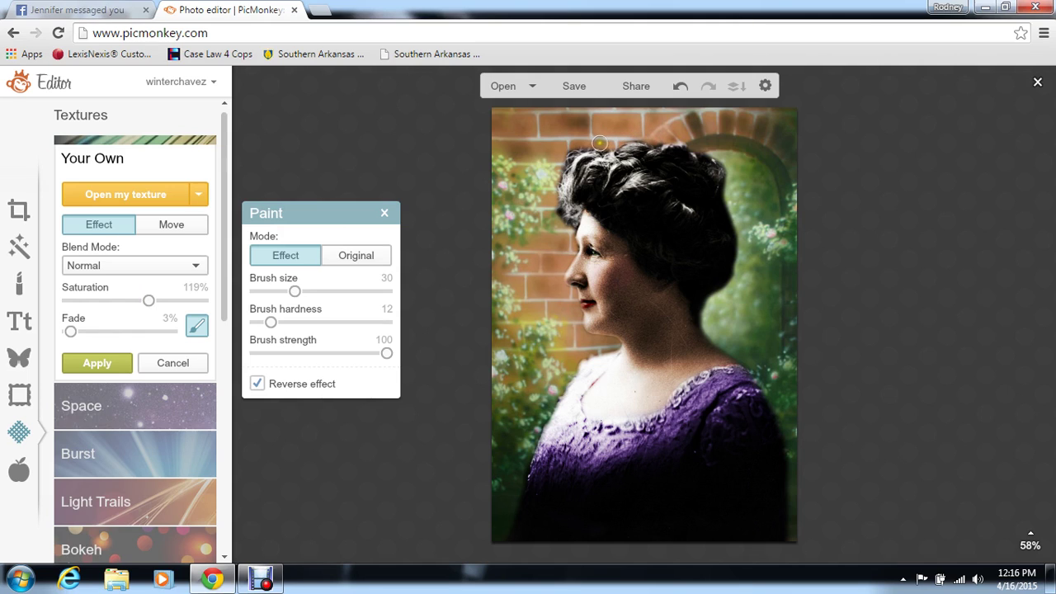
- Paint the brick texture over the dark fringe along the top front of the hair and apply the texture
left_click_drag(602, 148, 588, 139)
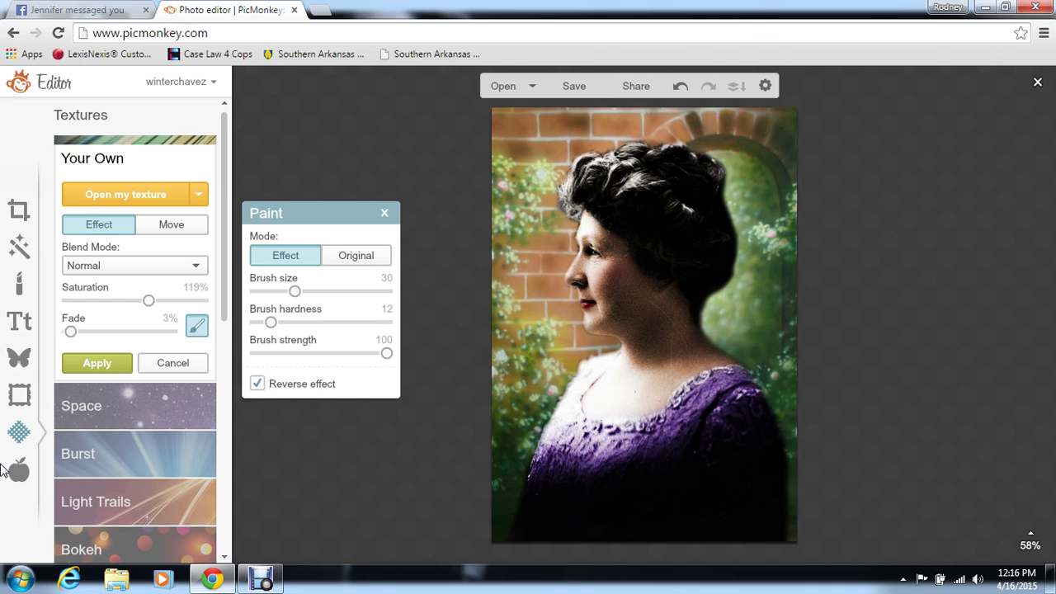
left_click(110, 371)
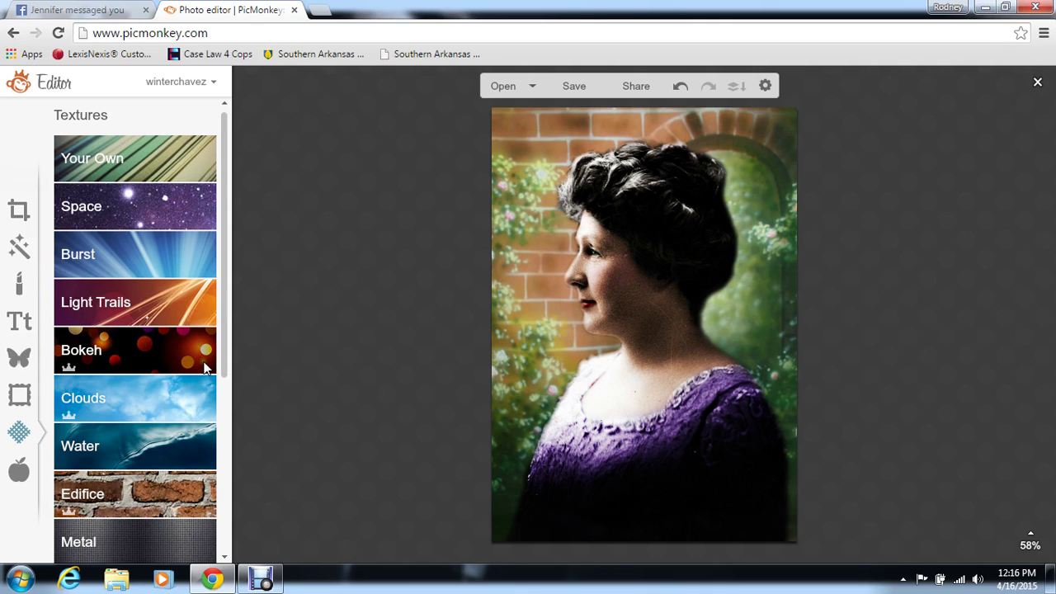
- Start opening another photo without saving the portrait, and browse to the colors folder on the Desktop
left_click(502, 94)
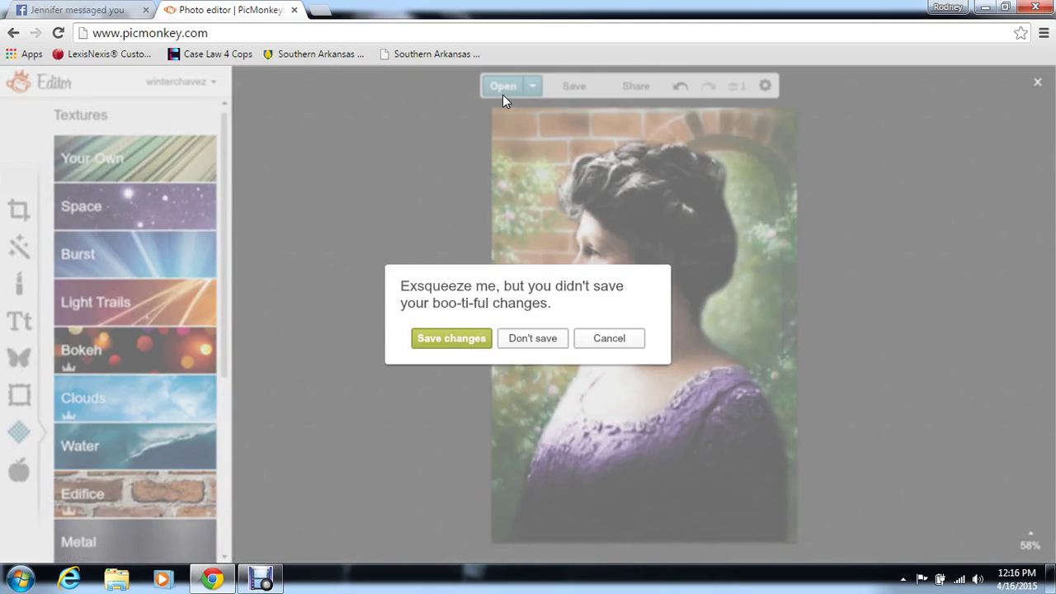
left_click(549, 338)
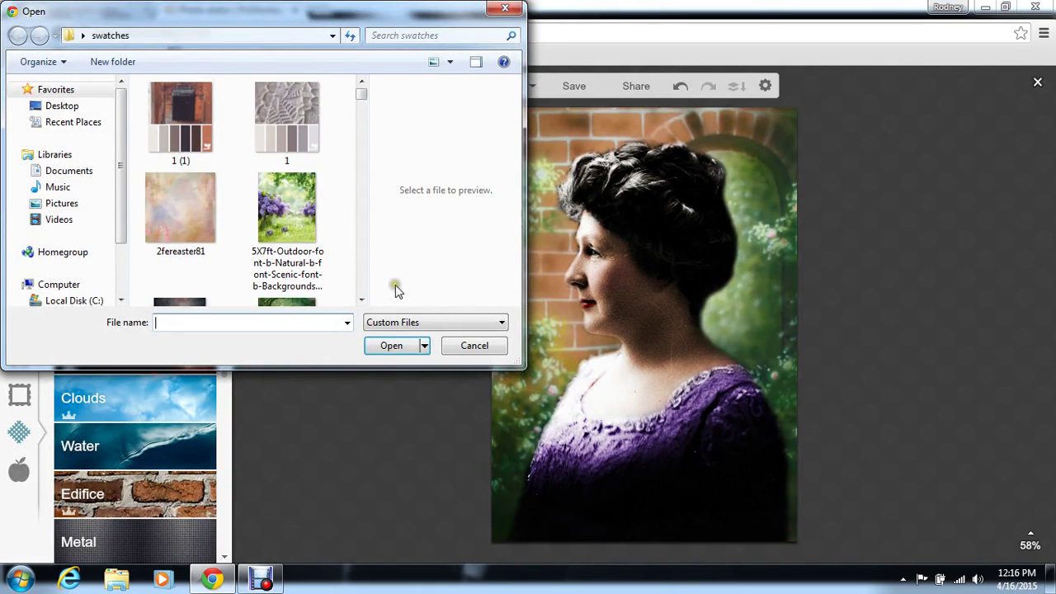
left_click(69, 107)
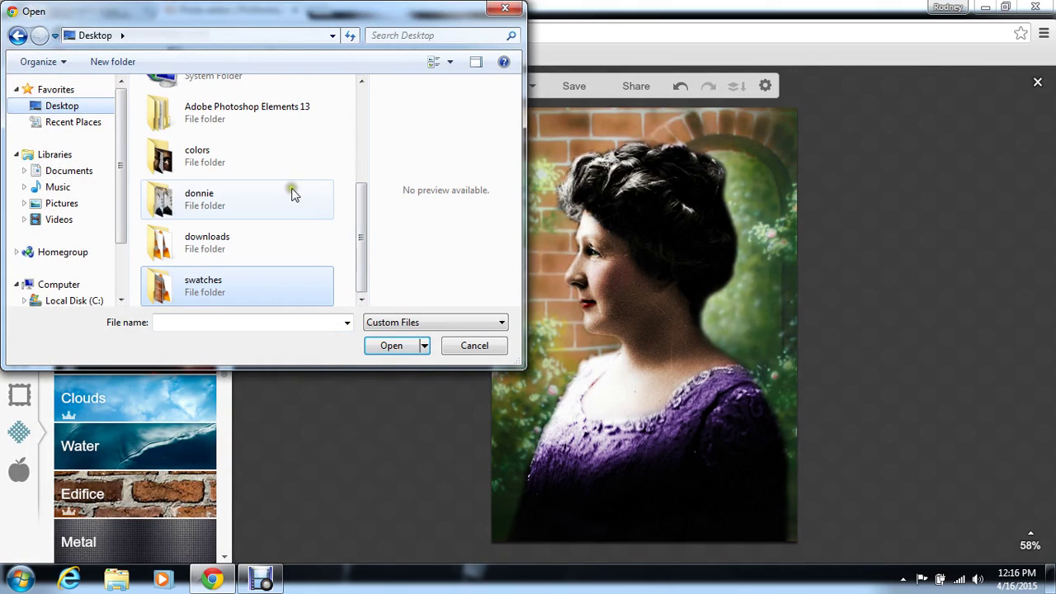
left_click(291, 167)
double_click(290, 168)
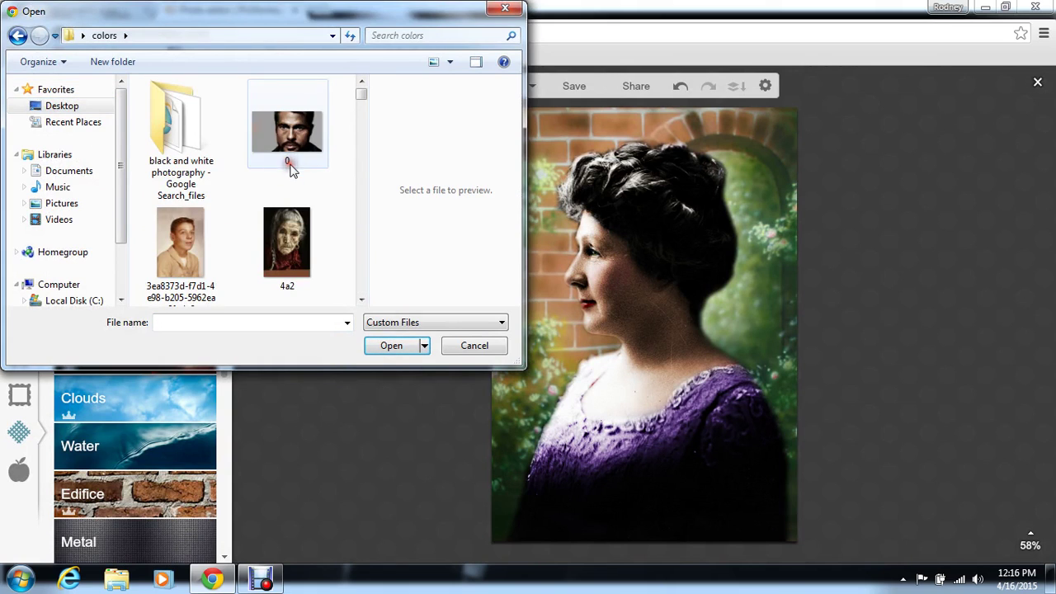
- Open the photo of the man in a red shirt under the tree, choosing the file ending in n2
left_click(362, 299)
left_click(362, 298)
left_click(363, 299)
left_click(362, 298)
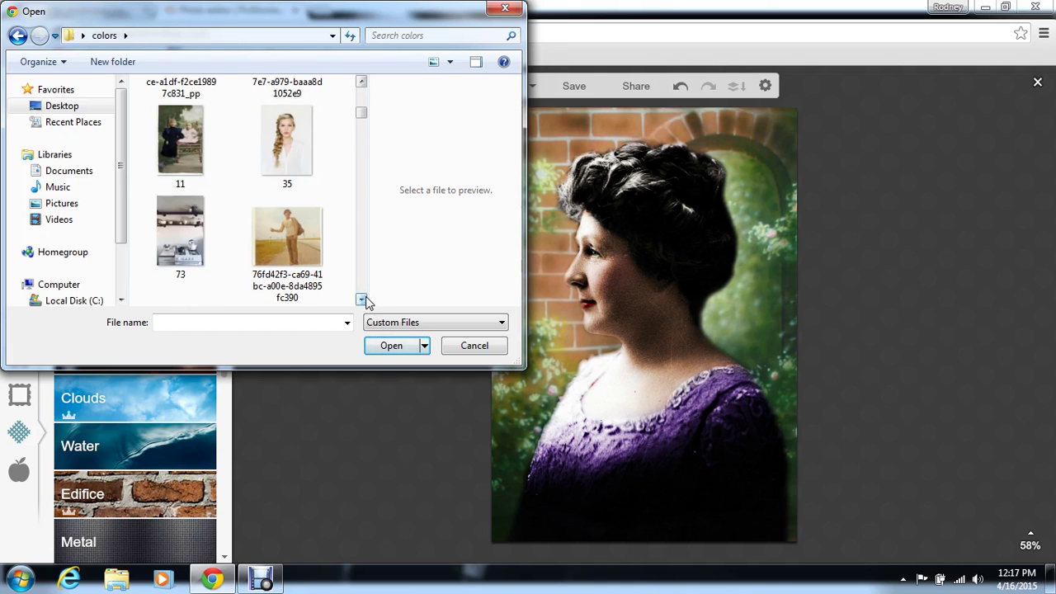
left_click(362, 299)
left_click(362, 298)
left_click(362, 299)
left_click(362, 299)
left_click(362, 299)
left_click(362, 299)
left_click(362, 298)
left_click(362, 298)
left_click(362, 299)
left_click(362, 299)
left_click(362, 299)
left_click(362, 298)
left_click(362, 298)
left_click(362, 299)
left_click(362, 299)
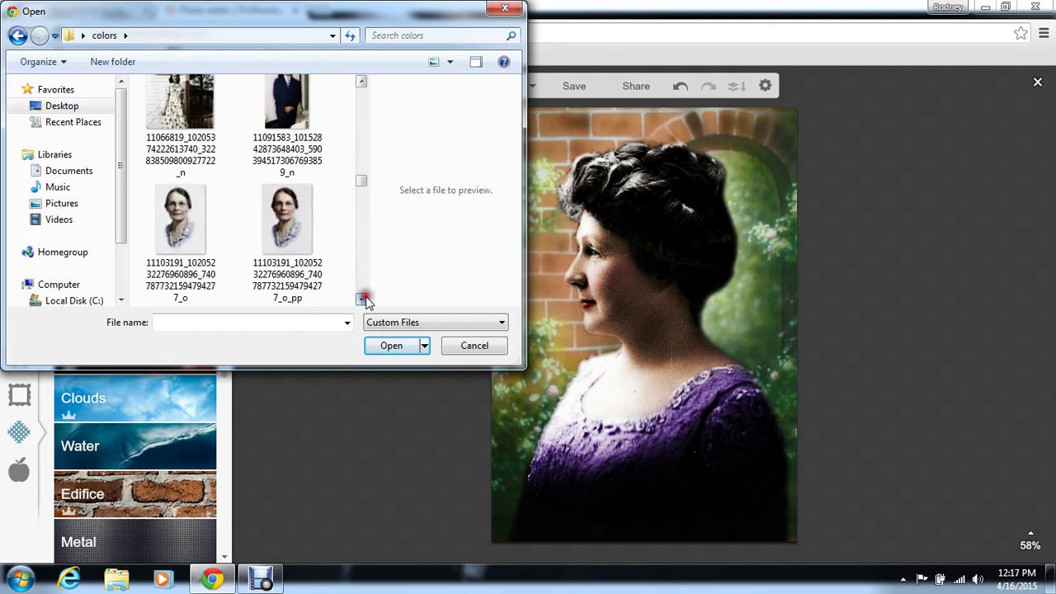
left_click(362, 299)
left_click(362, 299)
left_click(362, 299)
left_click(363, 298)
left_click(362, 299)
left_click(362, 298)
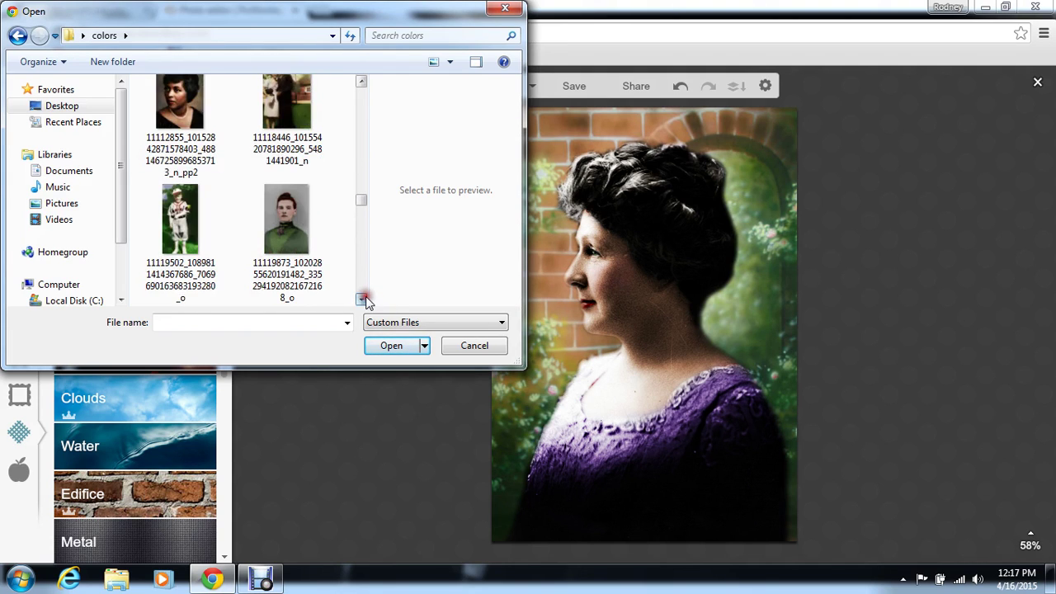
left_click(362, 298)
left_click(362, 299)
left_click(363, 298)
left_click(362, 299)
left_click(362, 299)
left_click(362, 299)
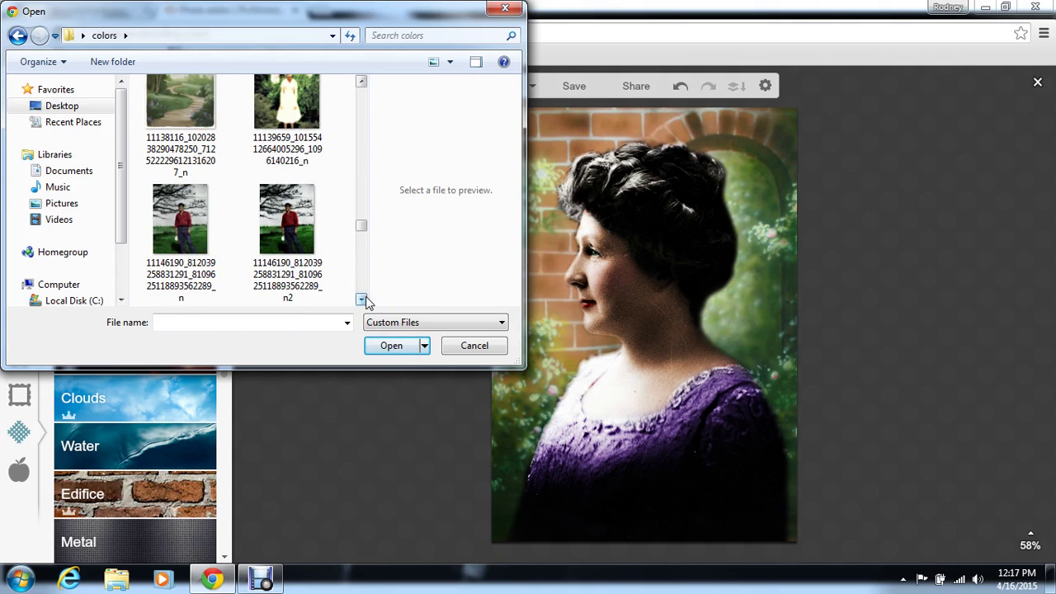
left_click(302, 244)
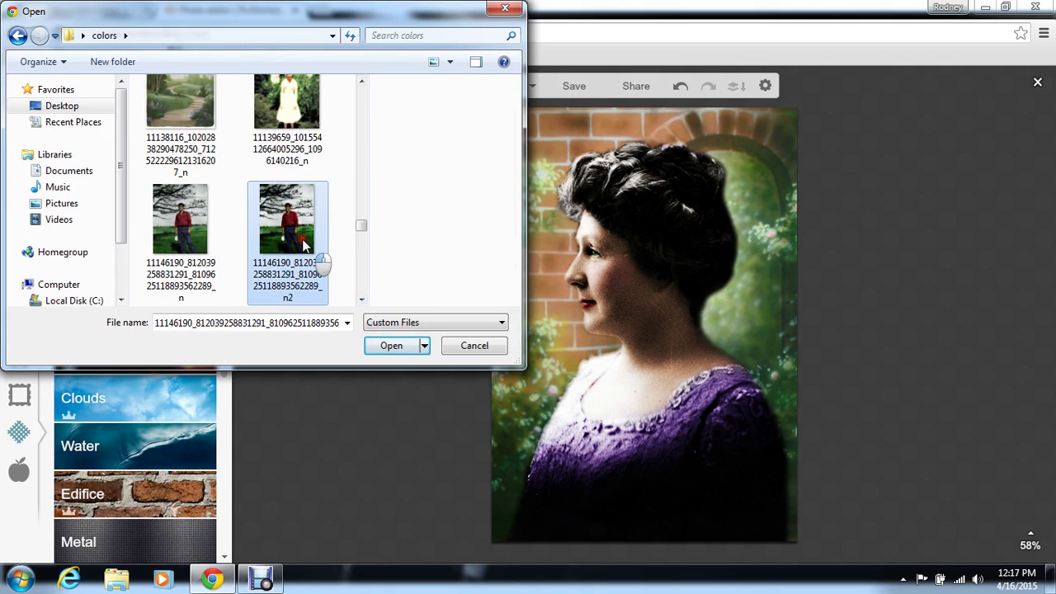
left_click(380, 349)
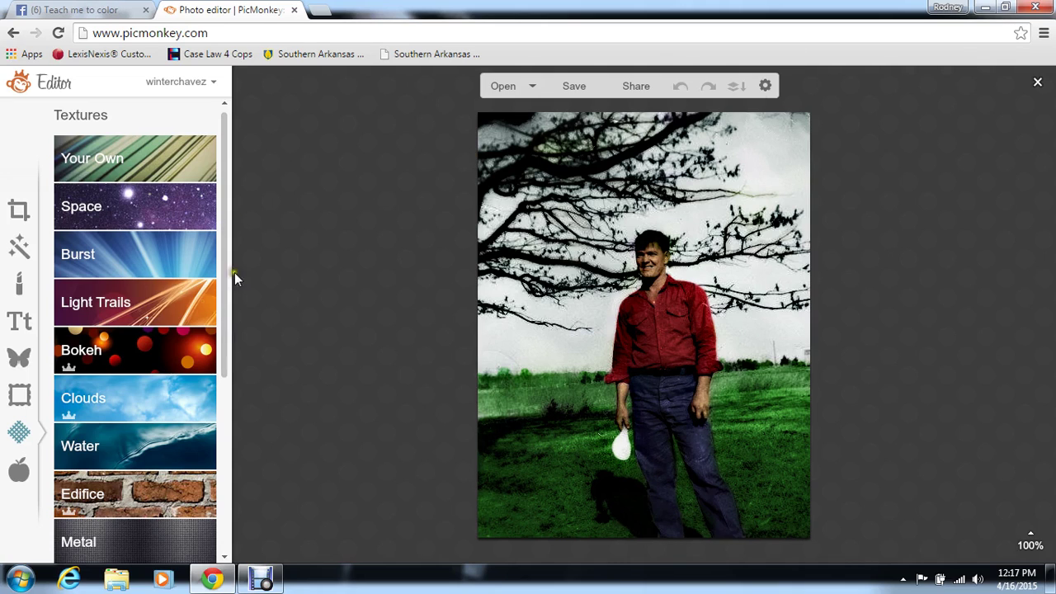
- Add the dense white clouds texture from the Clouds set with Normal blend mode, and reverse the effect for painting it in
left_click(178, 398)
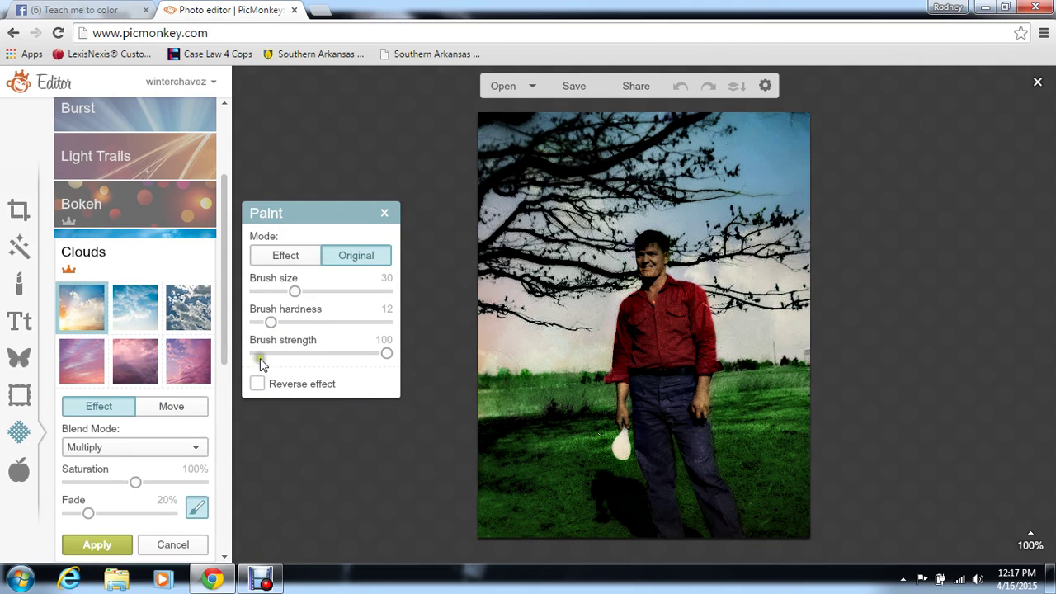
left_click(183, 316)
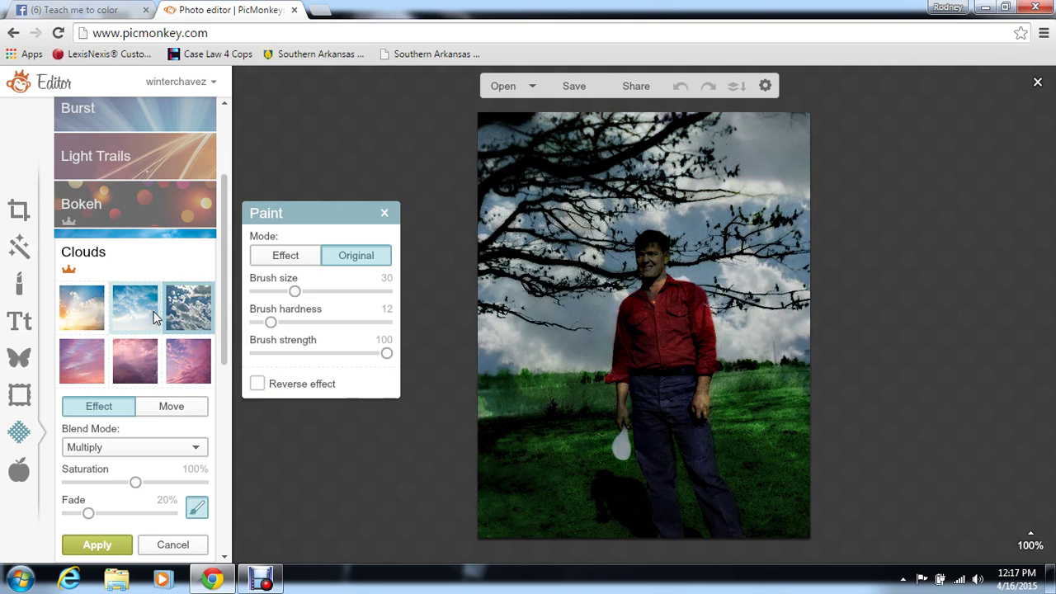
left_click(129, 449)
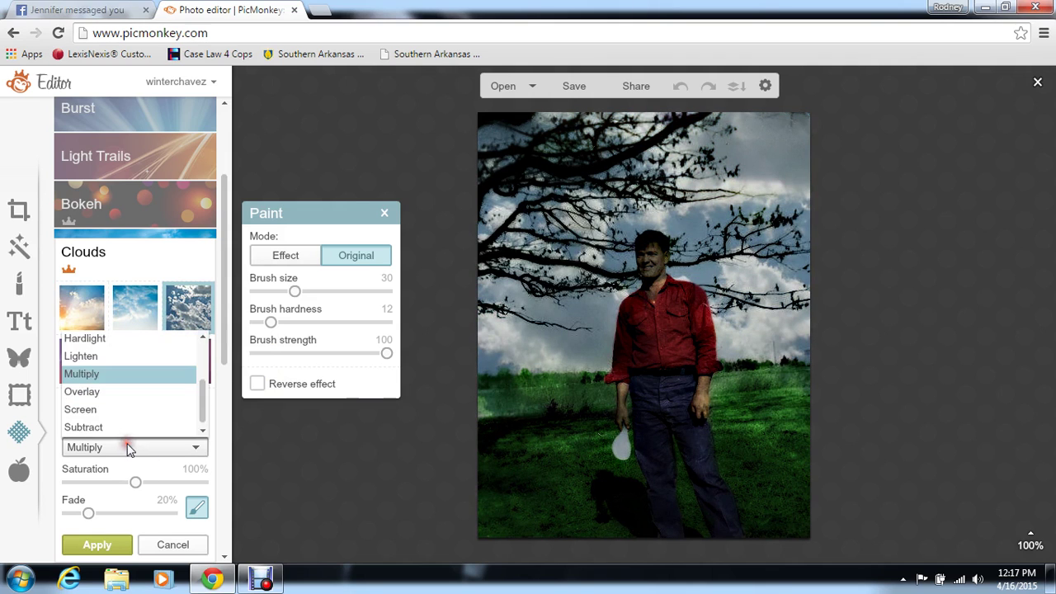
scroll(206, 350, "up", 2)
left_click(182, 338)
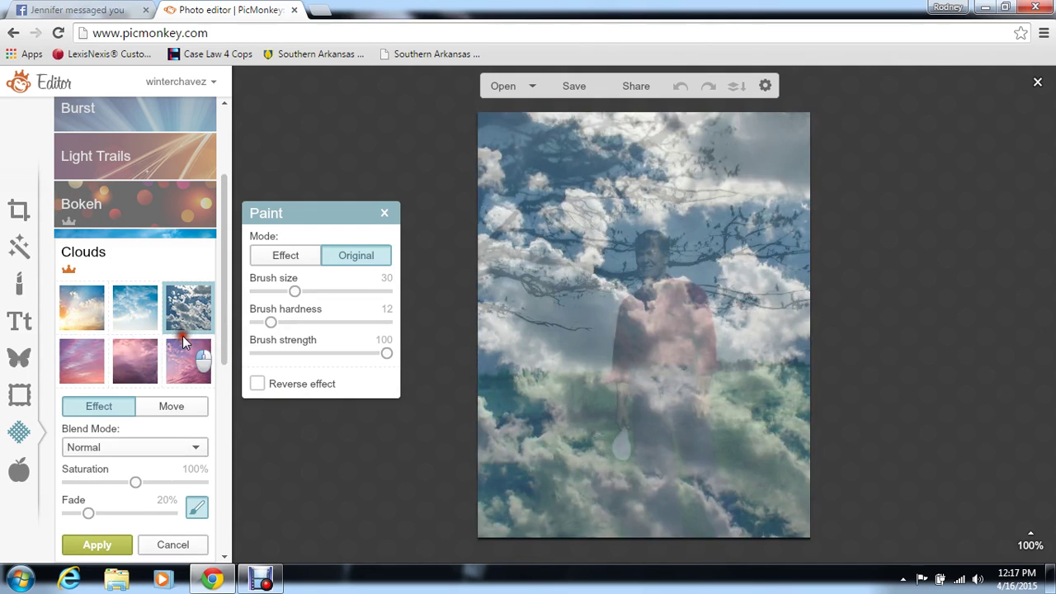
left_click(257, 383)
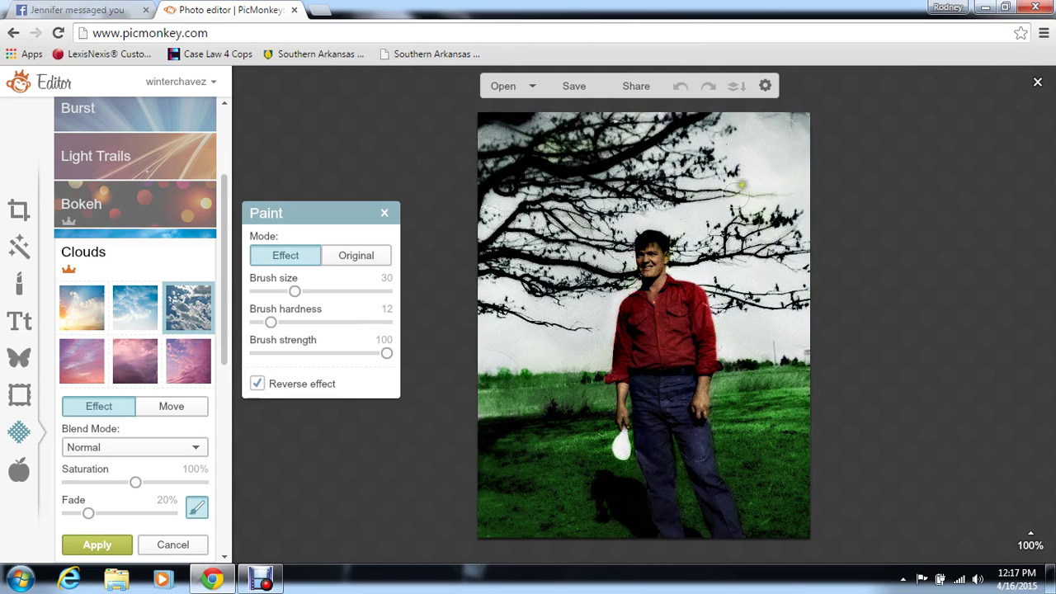
- Paint a patch of cloud into the open sky at the photo's upper right corner, and set the blend mode to Multiply
mouse_move(753, 177)
left_mouse_down()
mouse_move(792, 174)
mouse_move(801, 125)
mouse_move(732, 118)
mouse_move(760, 167)
mouse_move(743, 147)
left_mouse_up()
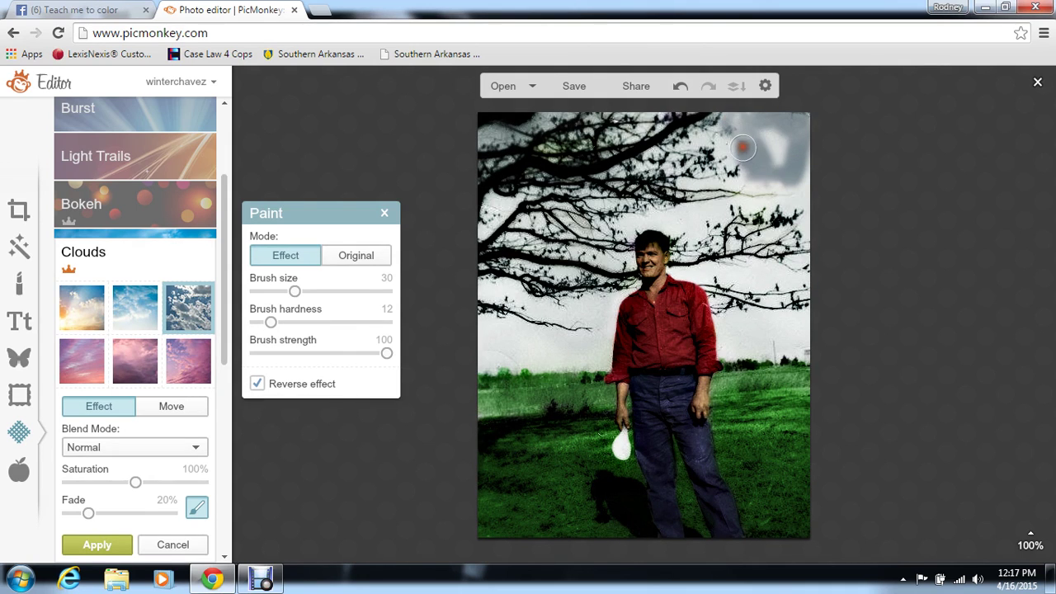
left_click(196, 448)
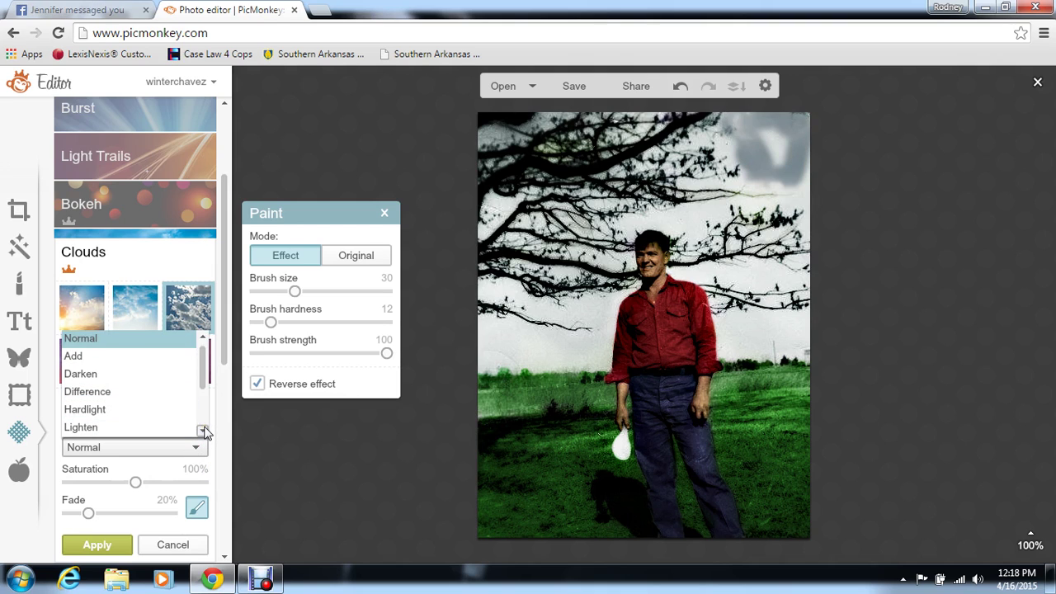
left_click(203, 431)
left_click(203, 431)
left_click(142, 406)
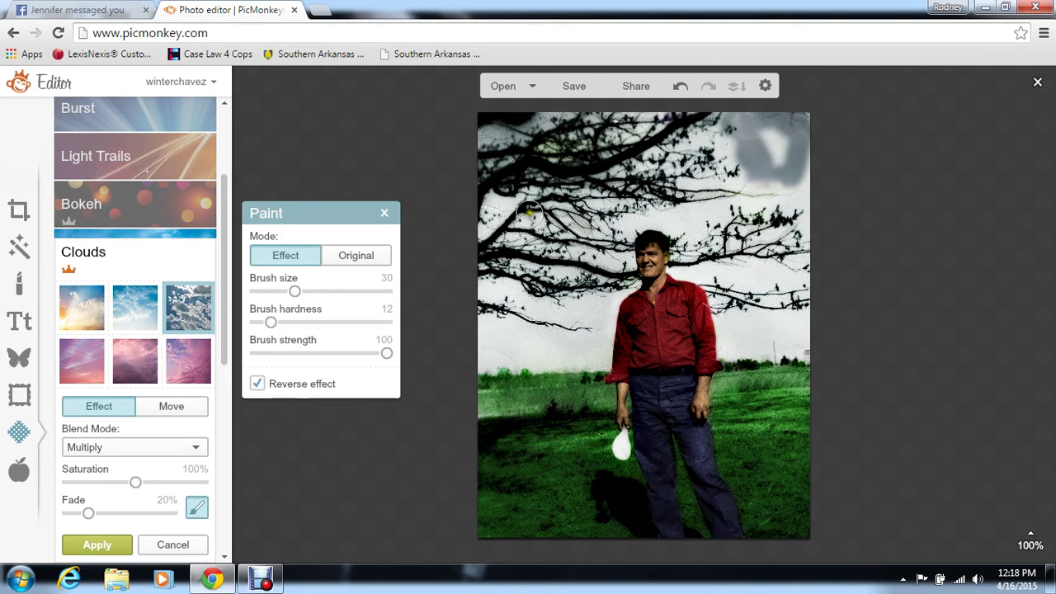
- Paint the clouds over the sky and branches with brush sizes 30 and 56, then around the man with size 32
mouse_move(482, 227)
left_mouse_down()
mouse_move(491, 197)
mouse_move(533, 199)
mouse_move(610, 172)
mouse_move(634, 182)
mouse_move(631, 171)
mouse_move(660, 155)
mouse_move(710, 149)
left_mouse_up()
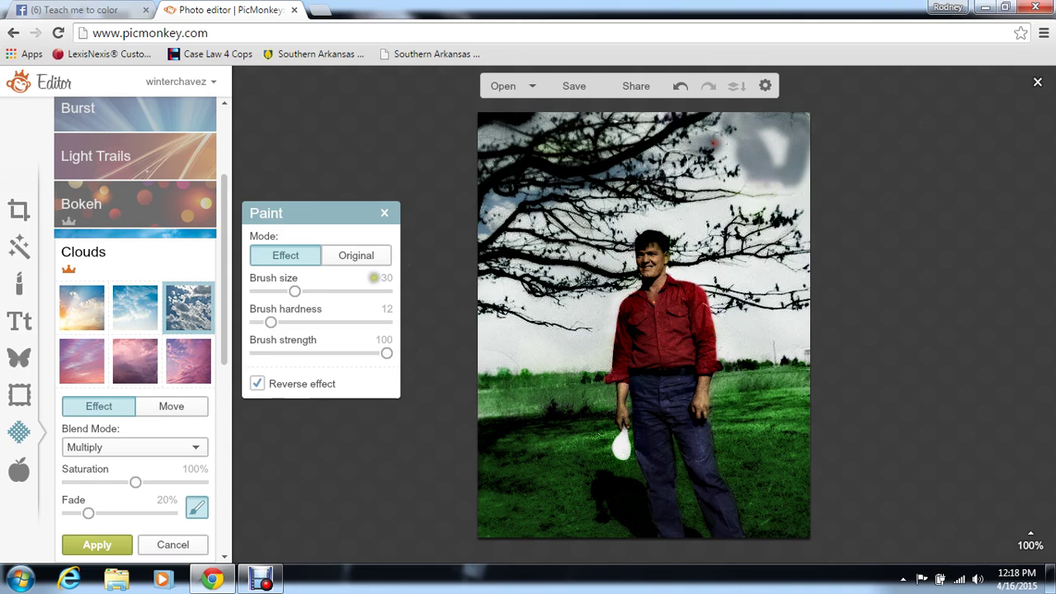
left_click(329, 291)
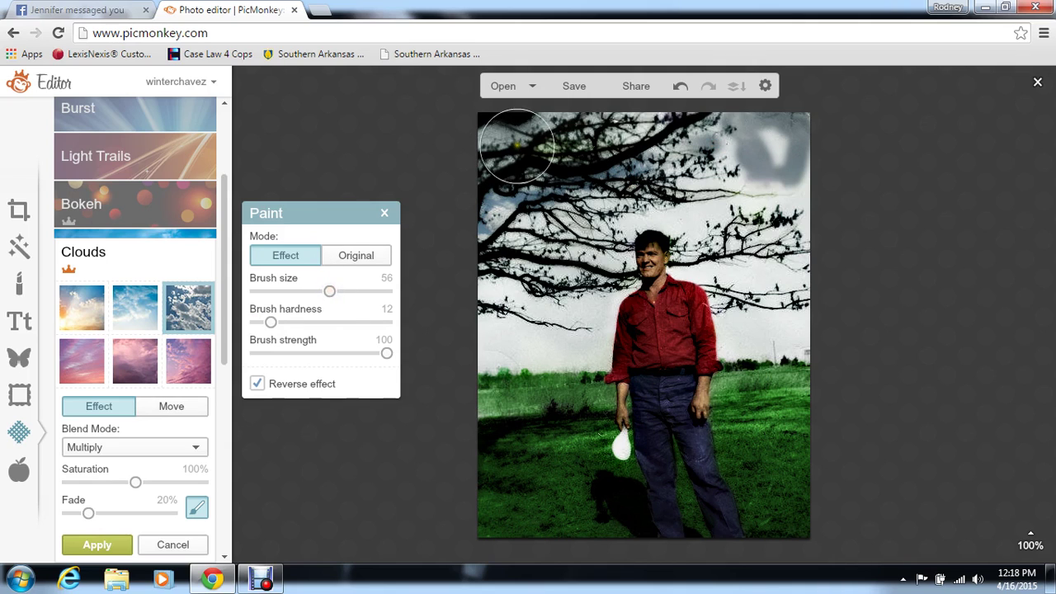
mouse_move(469, 138)
left_mouse_down()
mouse_move(608, 141)
mouse_move(619, 136)
mouse_move(561, 117)
mouse_move(674, 111)
mouse_move(594, 138)
mouse_move(739, 130)
mouse_move(795, 146)
mouse_move(766, 174)
mouse_move(625, 197)
mouse_move(515, 242)
mouse_move(469, 274)
mouse_move(486, 299)
mouse_move(487, 343)
mouse_move(539, 336)
mouse_move(550, 351)
mouse_move(579, 343)
mouse_move(554, 302)
mouse_move(582, 276)
mouse_move(601, 276)
mouse_move(586, 304)
mouse_move(759, 208)
mouse_move(719, 219)
mouse_move(701, 255)
mouse_move(753, 265)
mouse_move(788, 204)
mouse_move(791, 314)
mouse_move(754, 325)
mouse_move(737, 307)
mouse_move(736, 330)
mouse_move(801, 335)
mouse_move(767, 236)
mouse_move(731, 223)
mouse_move(693, 247)
left_mouse_up()
left_click(298, 291)
mouse_move(649, 296)
left_mouse_down()
mouse_move(686, 272)
mouse_move(628, 288)
mouse_move(607, 318)
mouse_move(601, 357)
left_mouse_up()
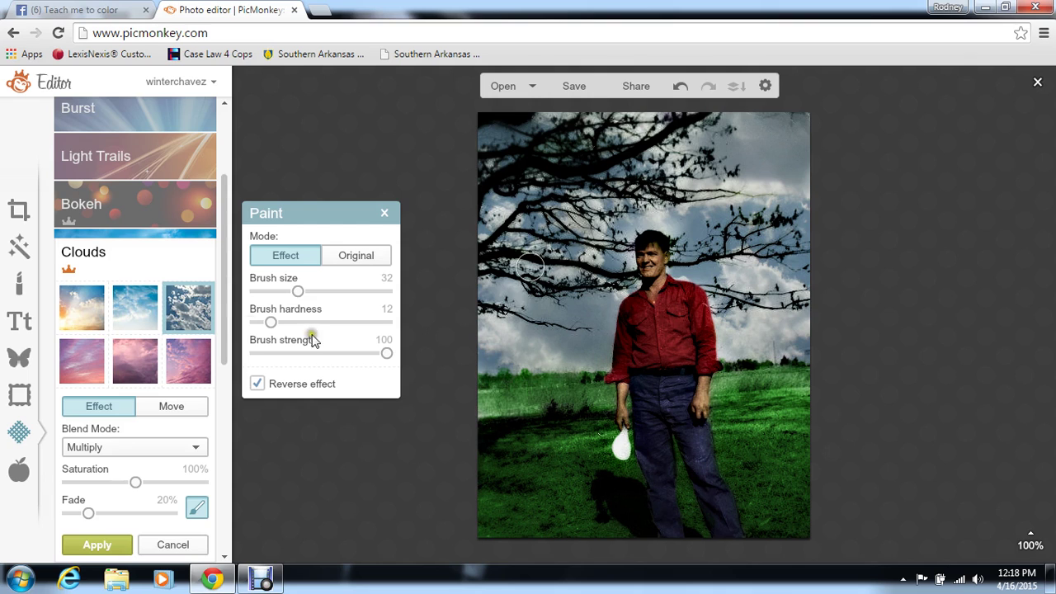
- Try the pink, purple, light blue and sunset cloud textures on the painted sky, and return to the dense white clouds
left_click(194, 346)
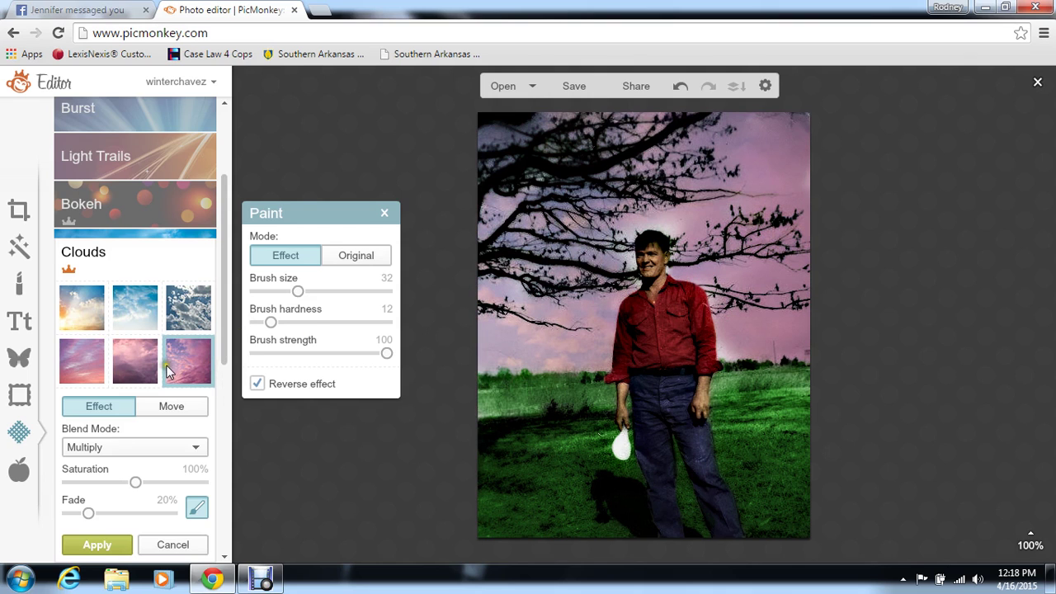
left_click(186, 321)
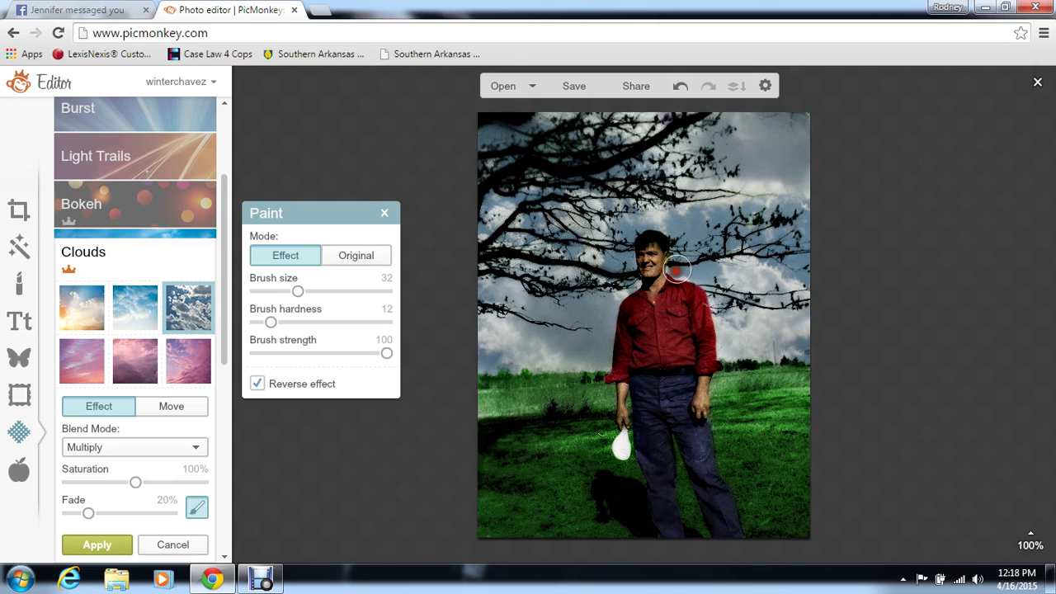
left_click(147, 315)
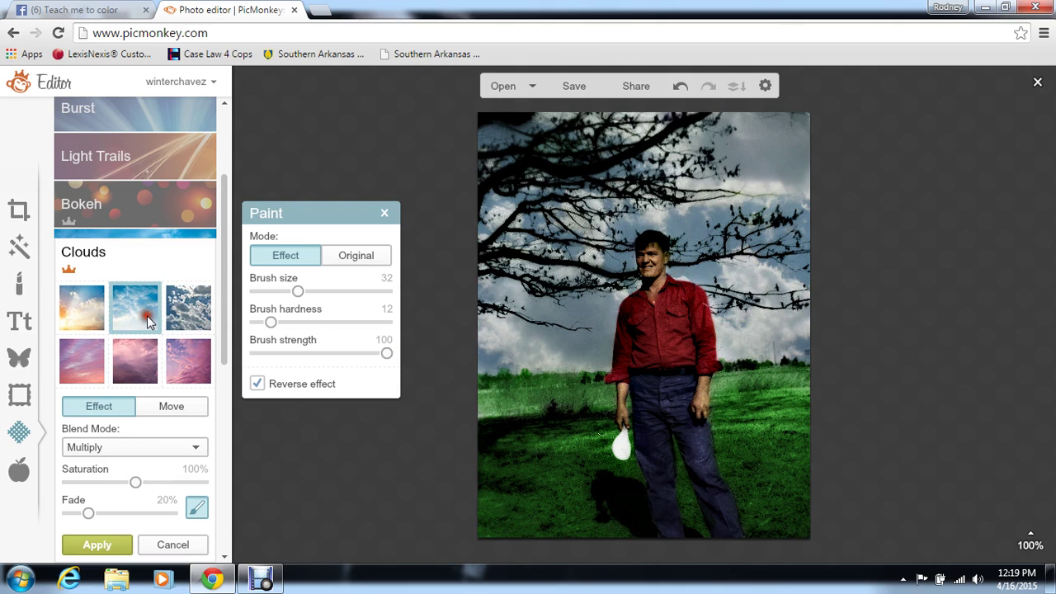
left_click(80, 317)
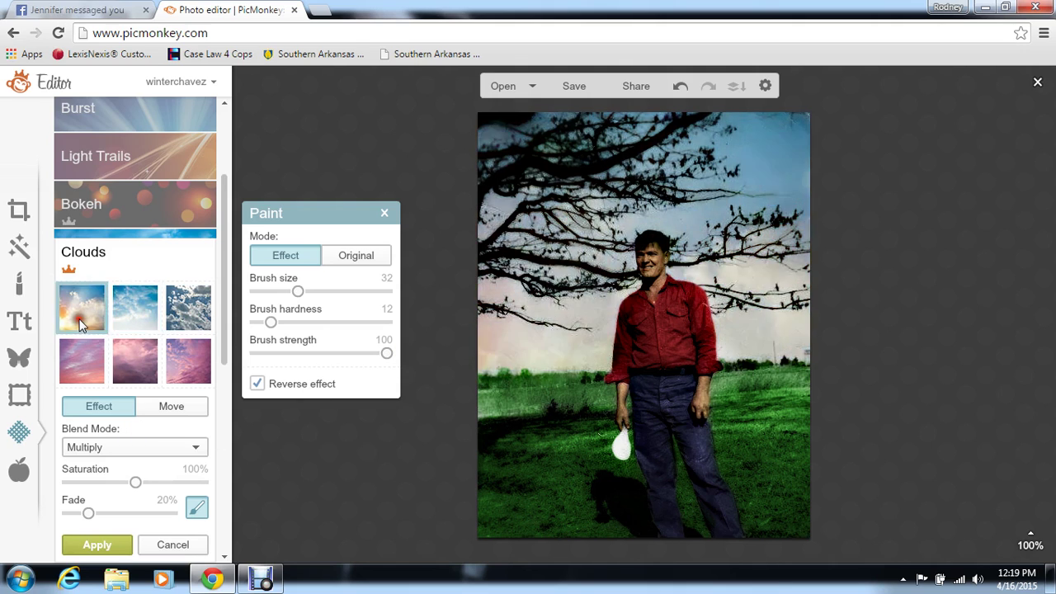
left_click(182, 313)
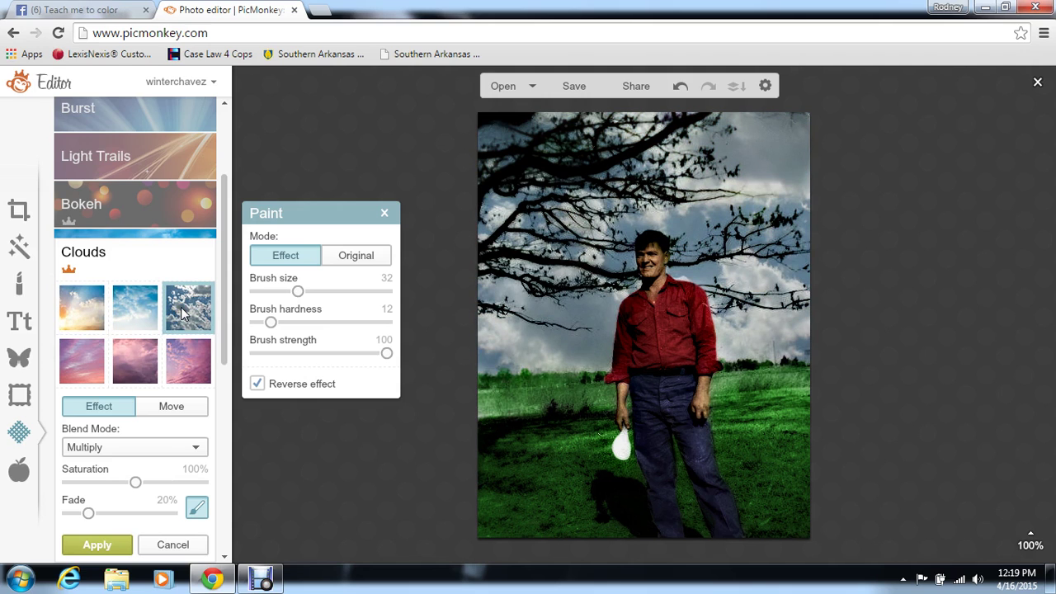
left_click(98, 365)
left_click(132, 367)
left_click(184, 377)
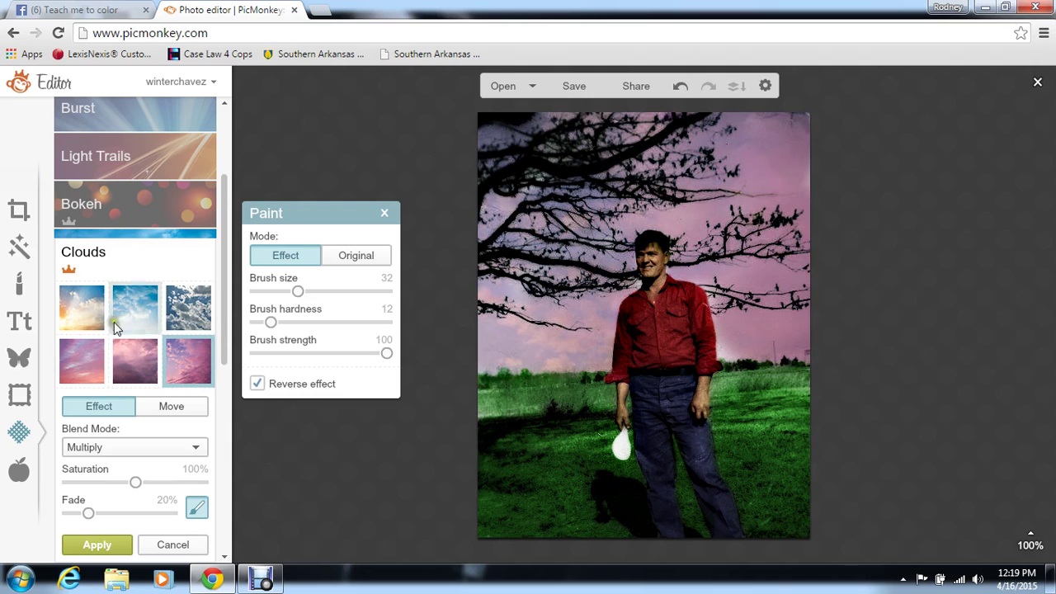
left_click(182, 316)
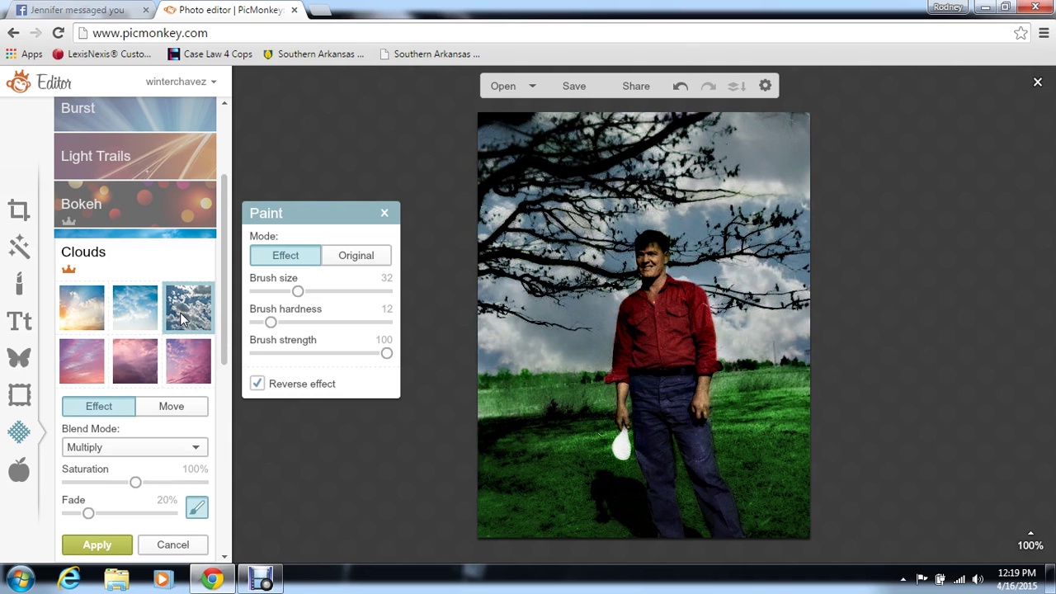
- Set the cloud texture's saturation to 78% and its fade to 20%, keeping Multiply, and apply the texture
left_click(157, 446)
left_click(155, 445)
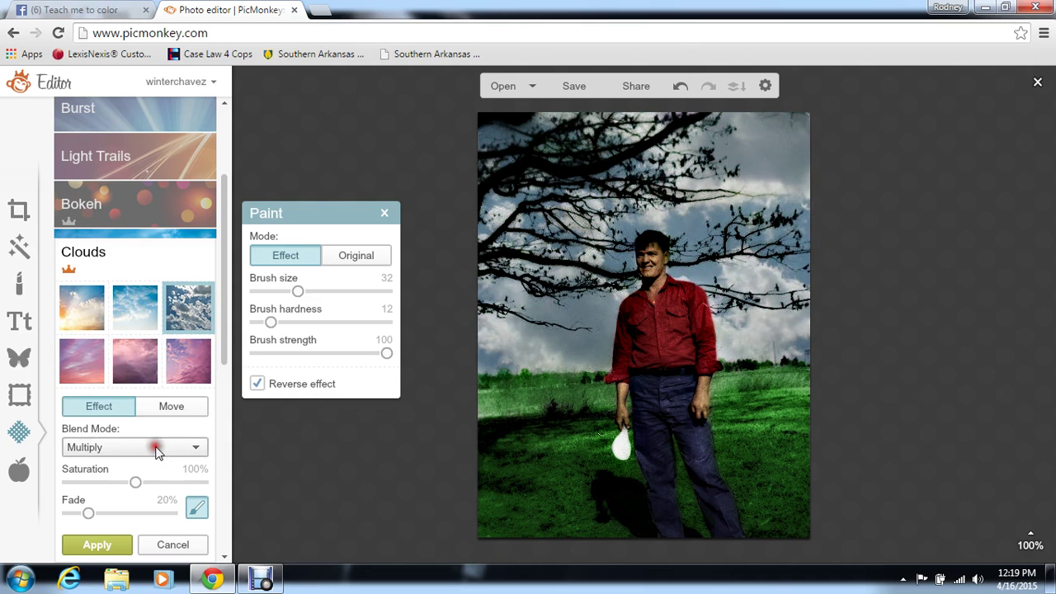
left_click(87, 483)
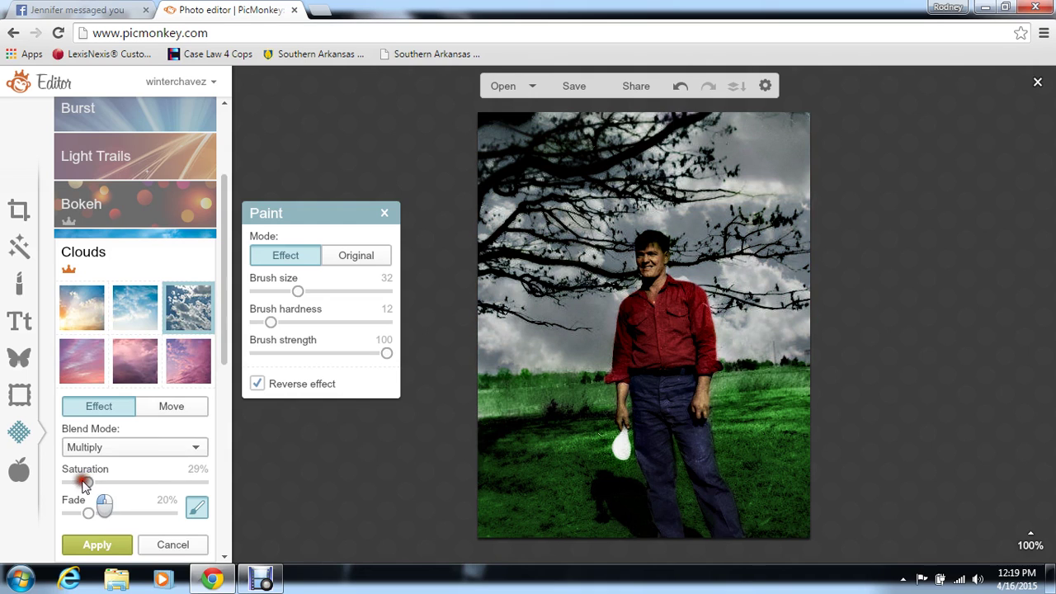
left_click(121, 484)
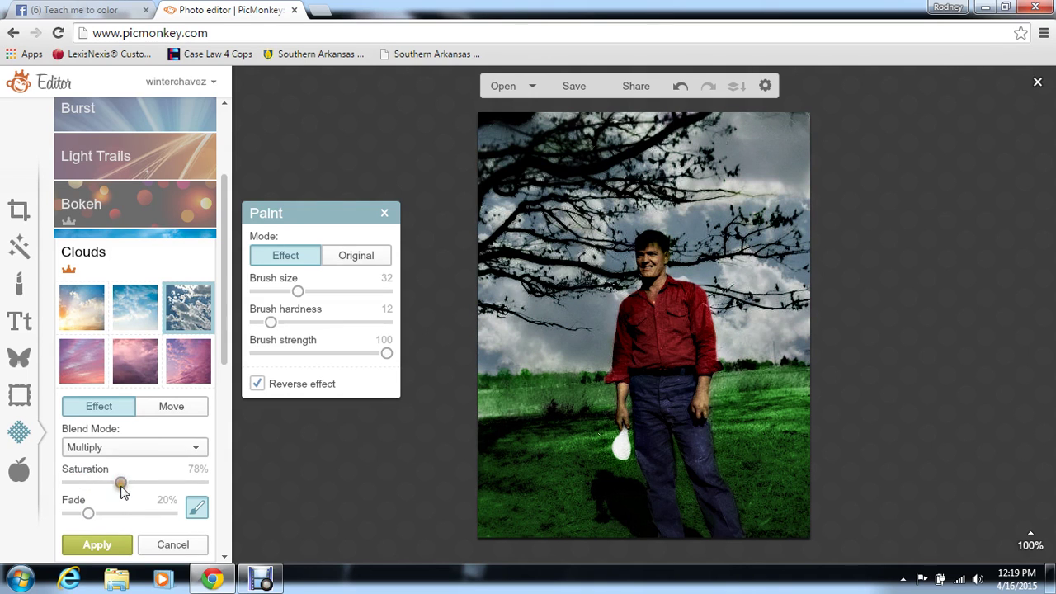
left_click(66, 515)
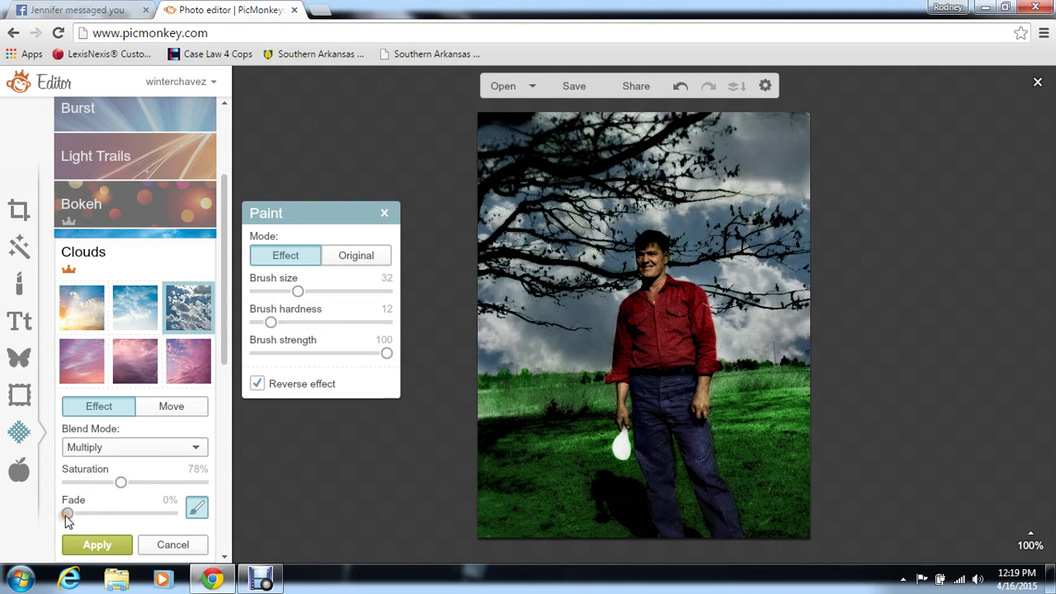
left_click(89, 514)
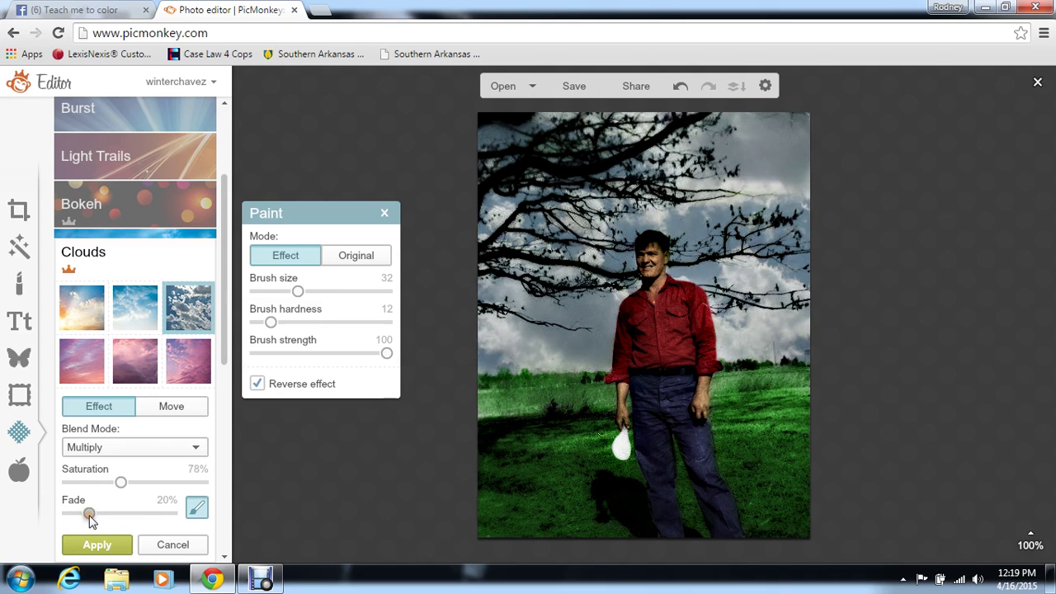
left_click(97, 545)
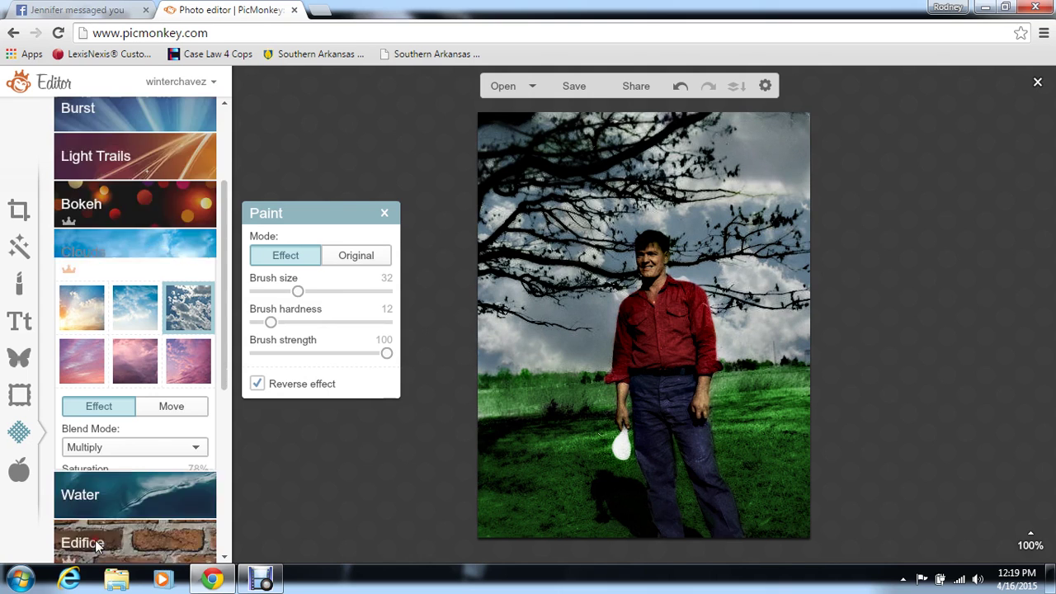
- Save the edited photo to the computer as a JPG file in the colors folder
left_click(582, 86)
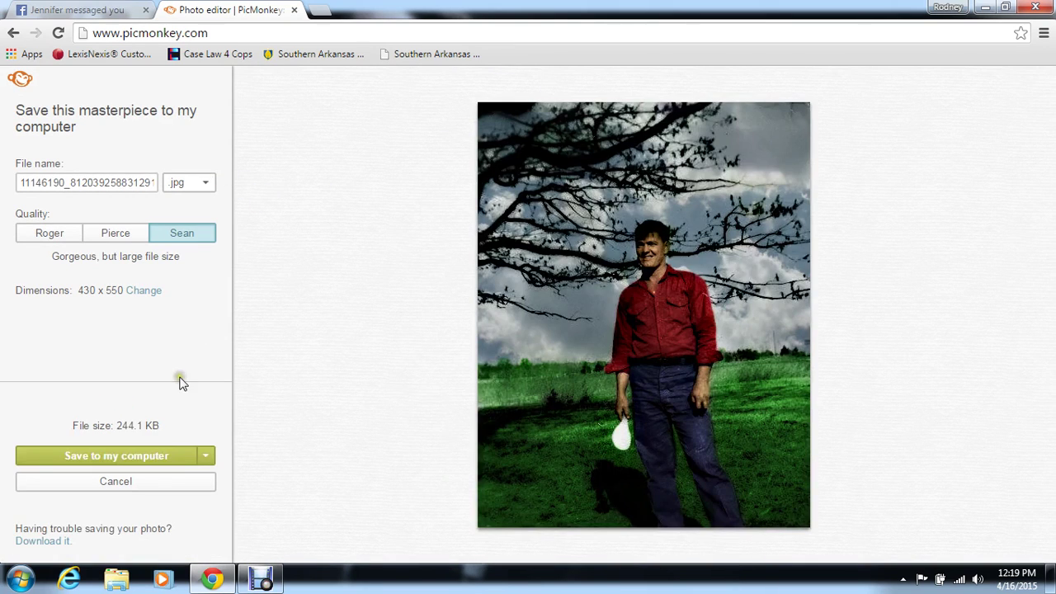
left_click(174, 459)
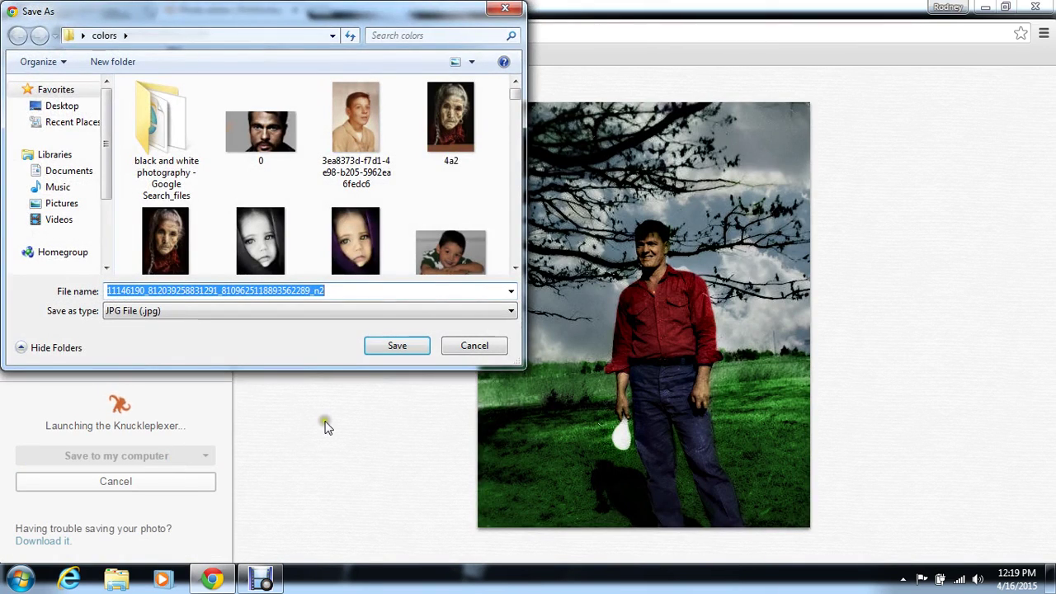
left_click(330, 291)
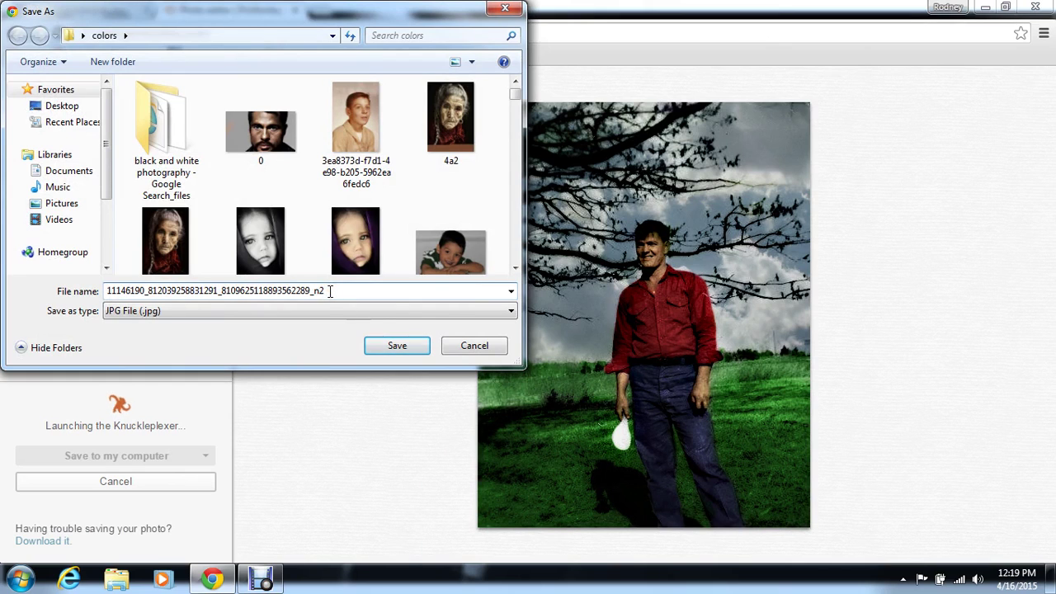
left_click(384, 346)
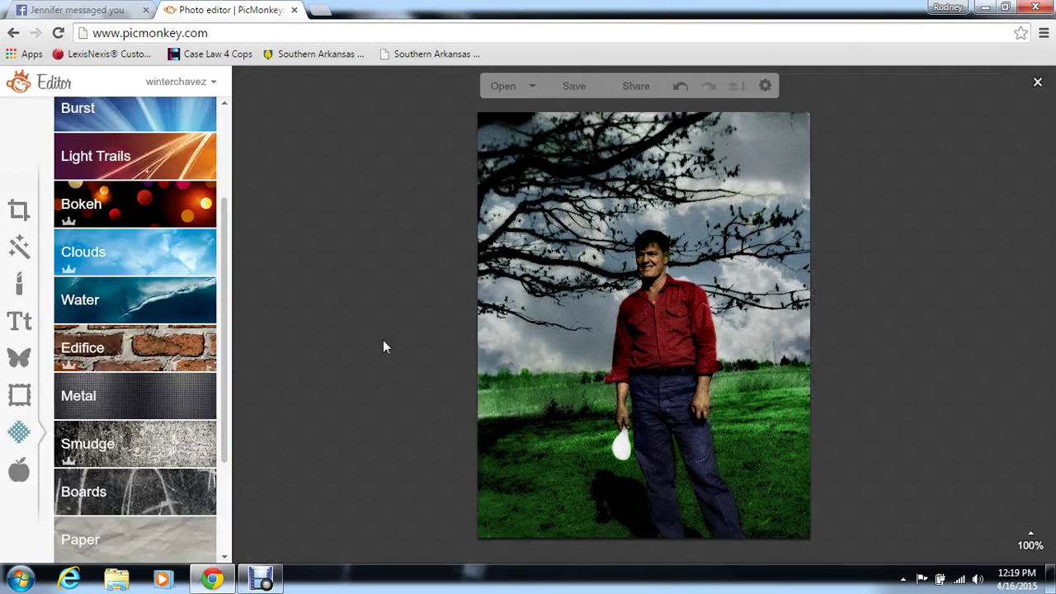
- Start opening another photo, and look for it in the colors folder and on the Desktop
left_click(512, 91)
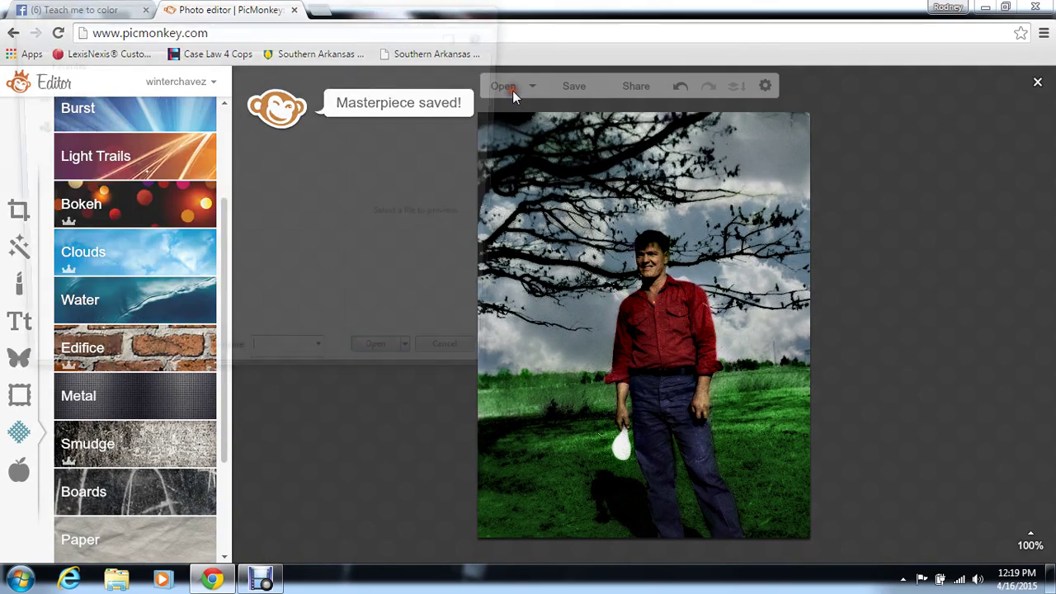
left_click_drag(360, 94, 361, 254)
left_click_drag(361, 261, 364, 187)
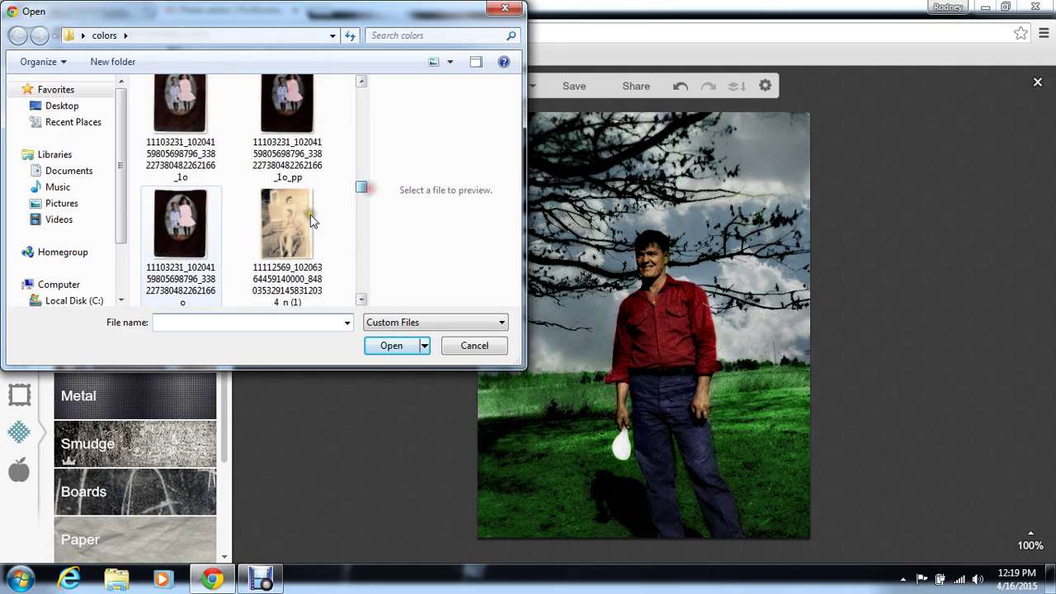
left_click(58, 106)
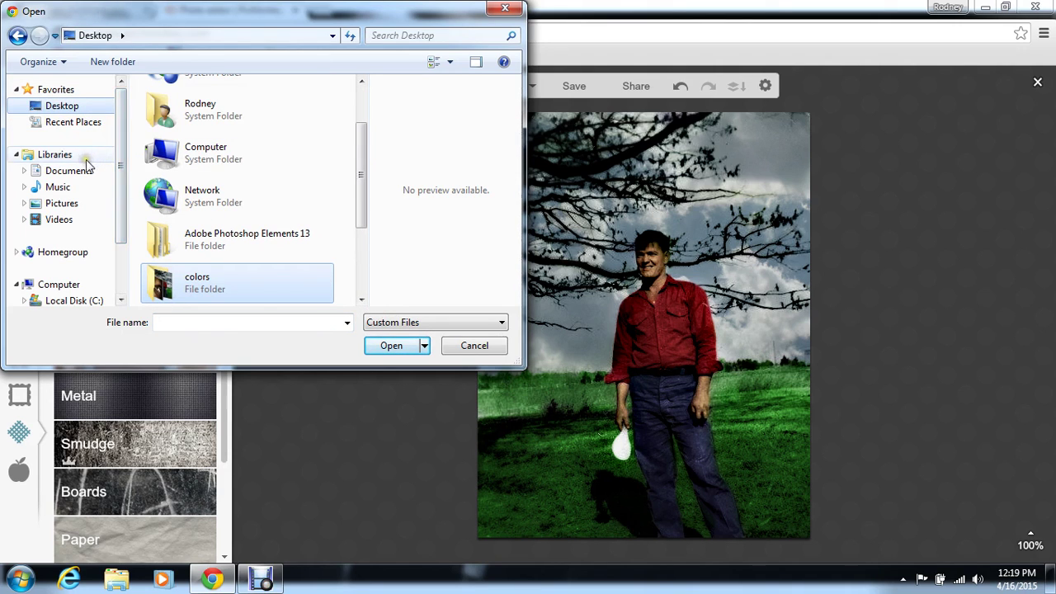
left_click_drag(358, 207, 355, 151)
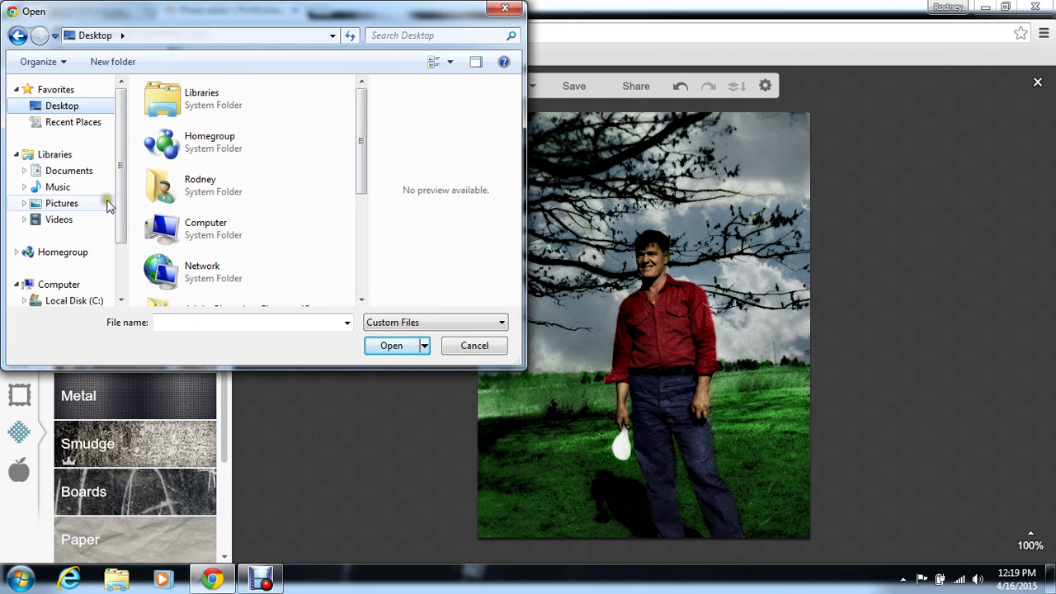
- Find the black-and-white seascape photo w_ap-sunrise in the Downloads folder and open it for editing
left_click(97, 121)
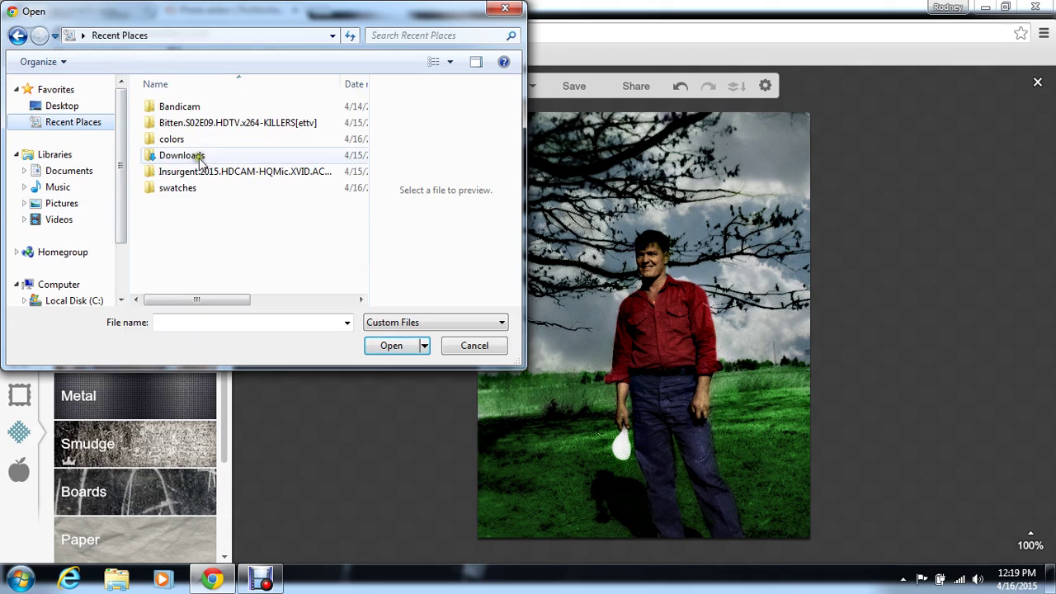
double_click(198, 172)
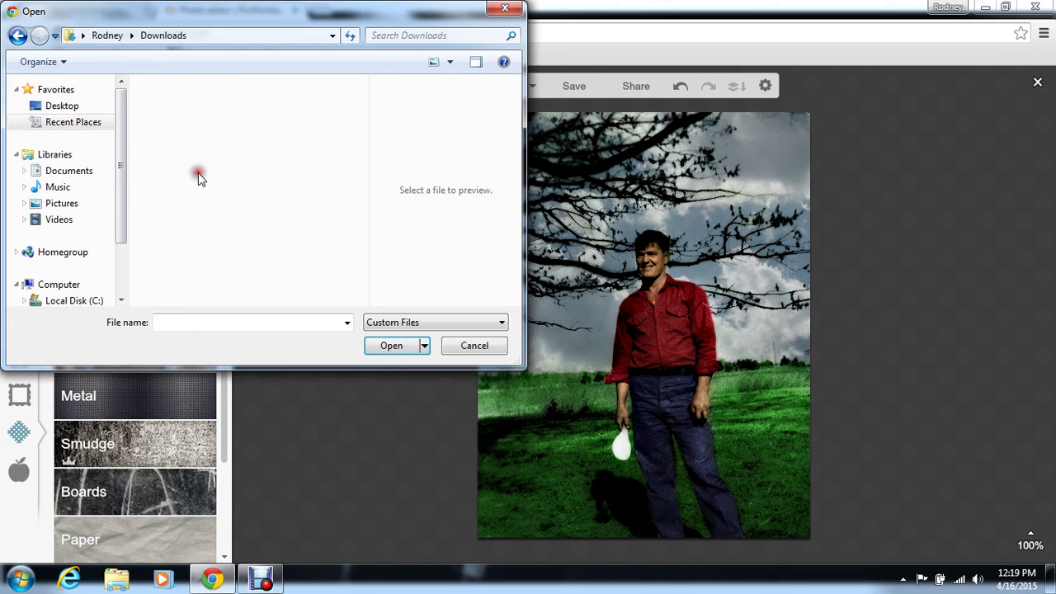
scroll(362, 104, "down", 1)
left_click_drag(361, 103, 361, 315)
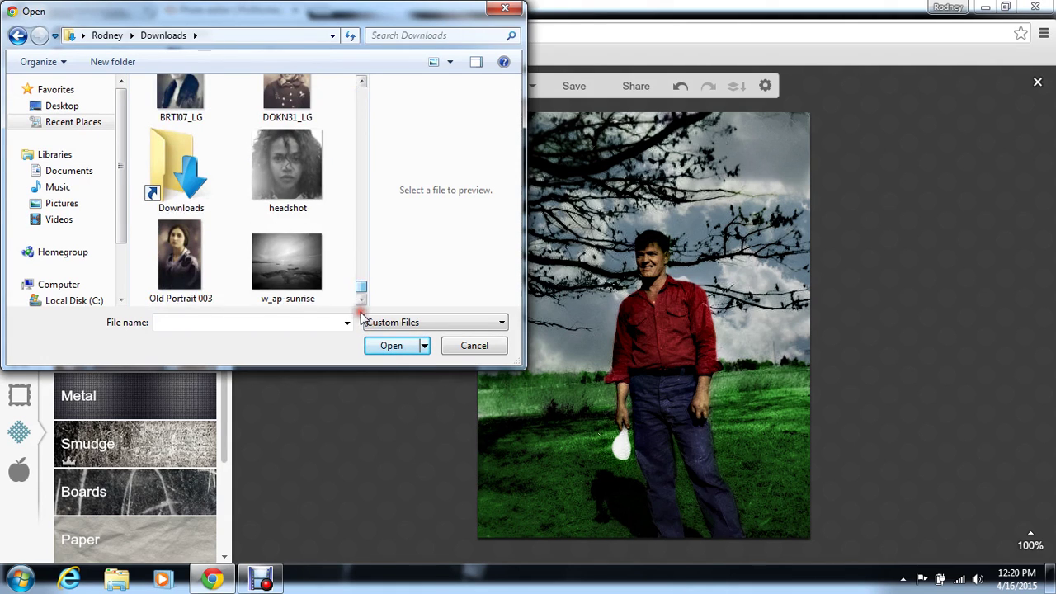
left_click(293, 275)
left_click(404, 344)
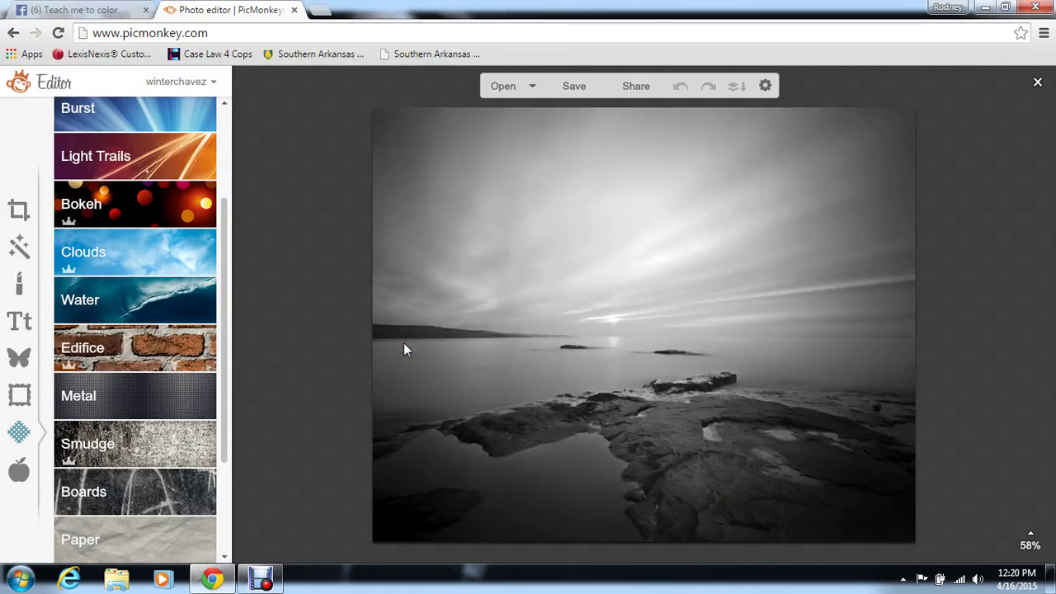
- Start a Water texture with its effect reversed for painting, choose the dark teal wave pattern, and set its blend mode to Normal
left_click(187, 306)
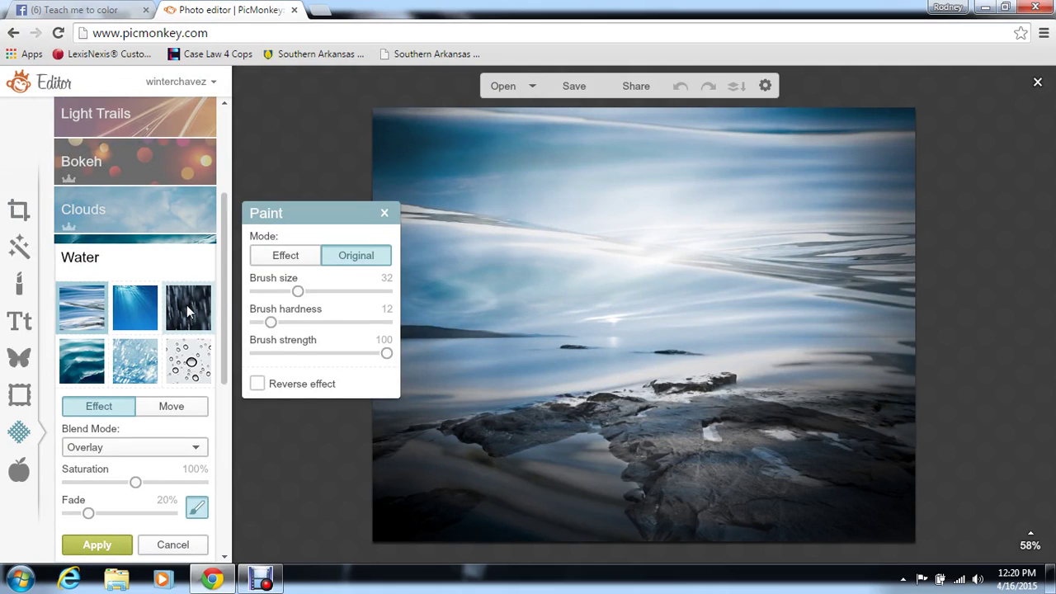
left_click(258, 385)
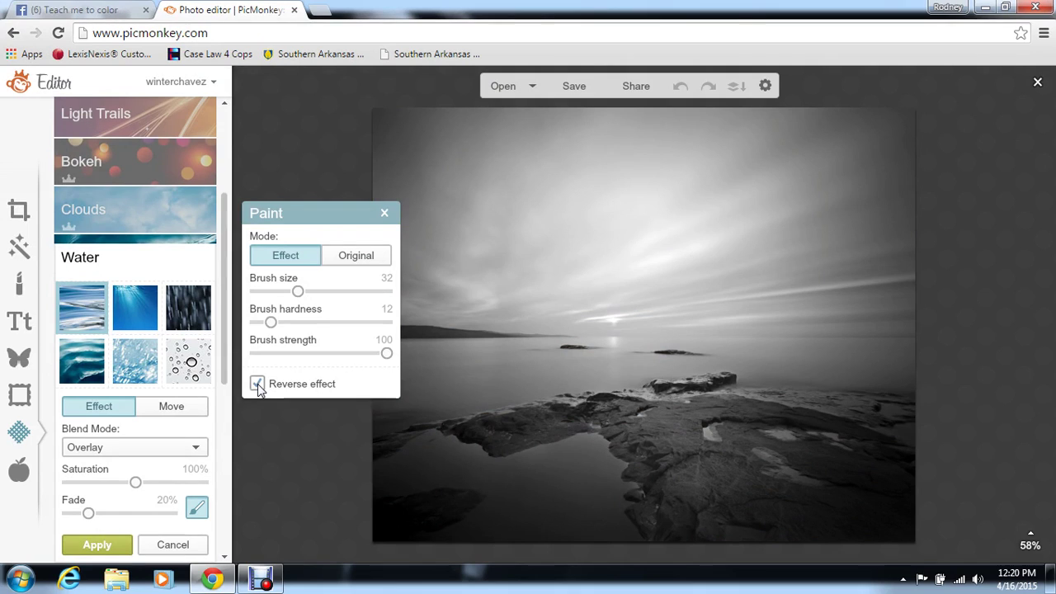
left_click(91, 363)
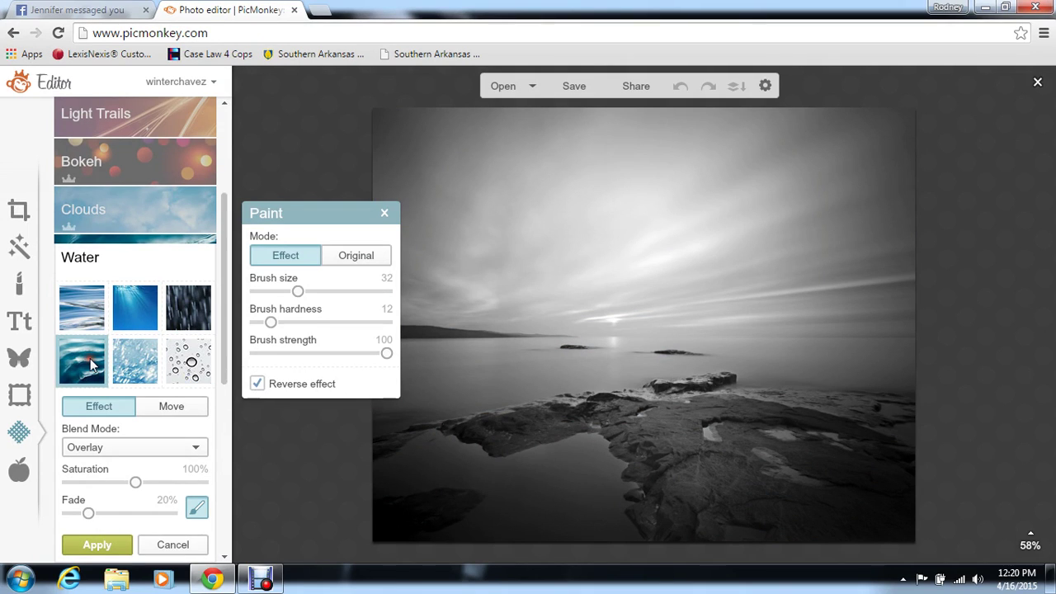
left_click(197, 448)
scroll(200, 342, "up", 2)
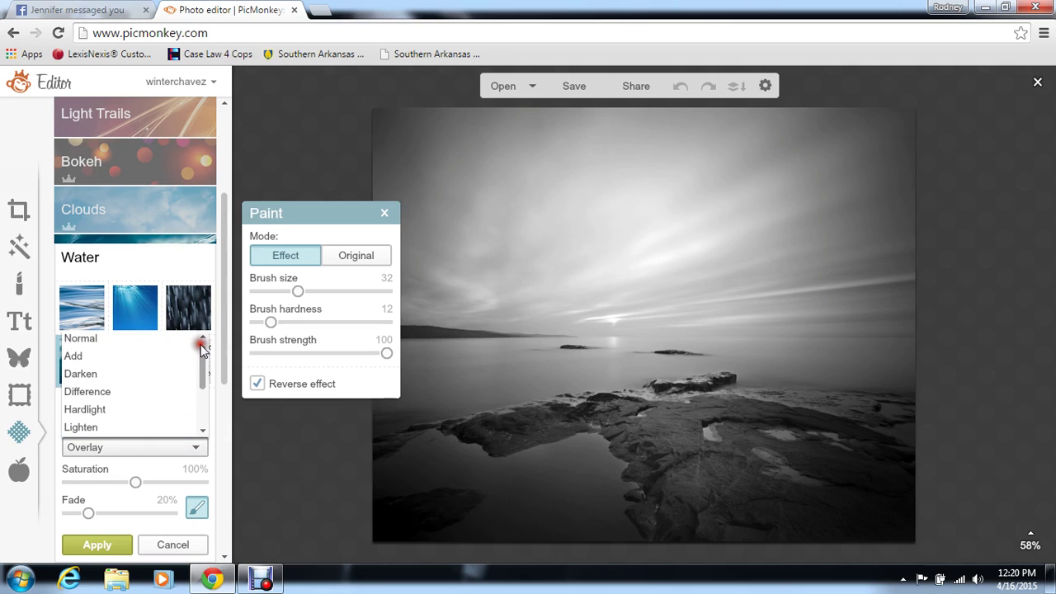
left_click(186, 340)
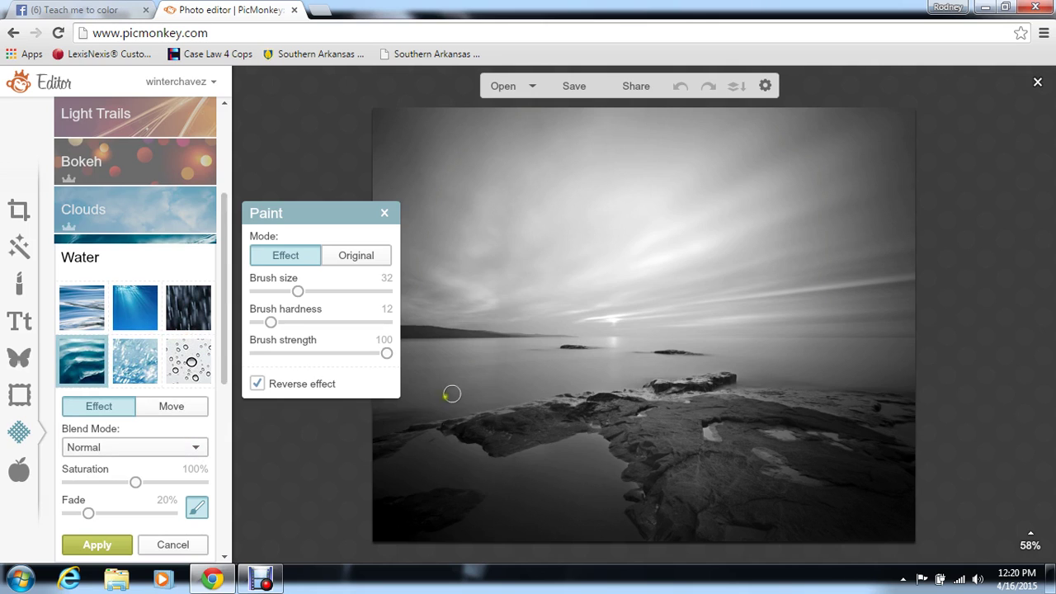
- Paint the wave texture over the sea and rock pool with brush size 44, and set its fade to 43% and saturation to 42%
left_click(314, 291)
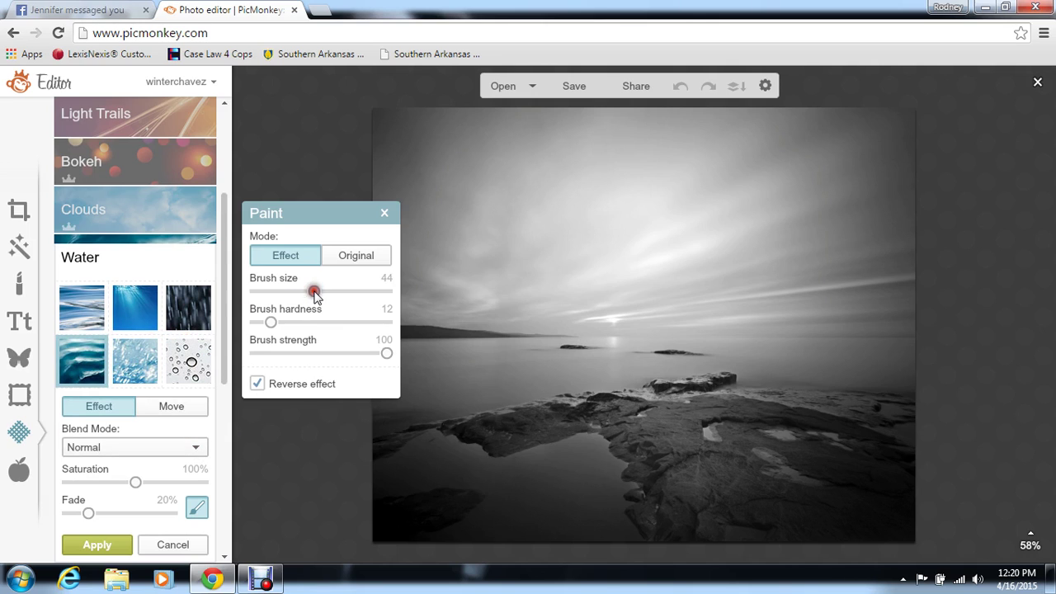
mouse_move(491, 347)
left_mouse_down()
mouse_move(470, 357)
mouse_move(443, 356)
mouse_move(474, 349)
mouse_move(385, 350)
left_mouse_up()
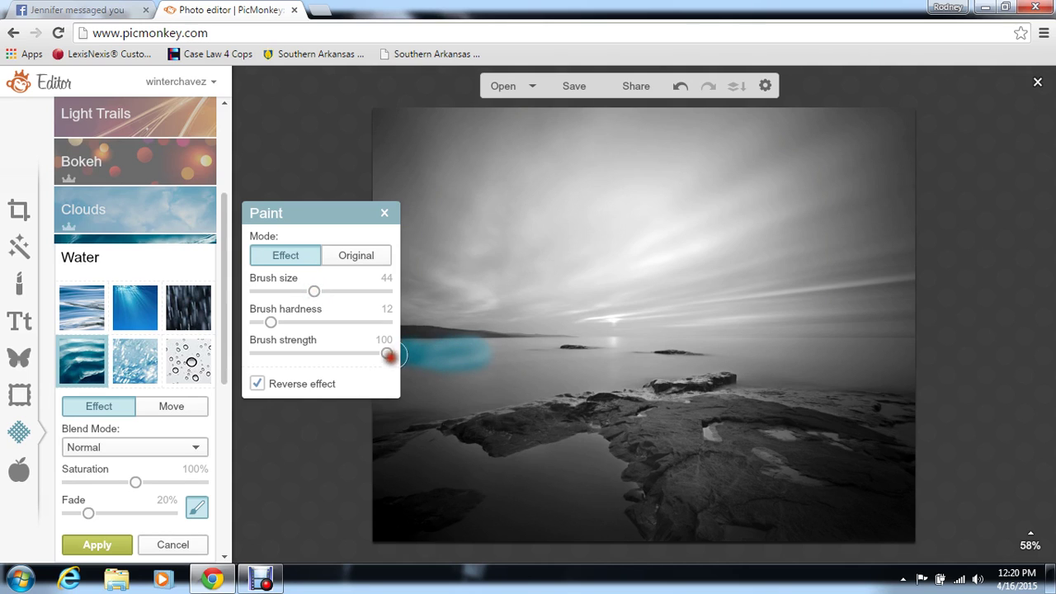
mouse_move(379, 423)
left_mouse_down()
mouse_move(416, 405)
mouse_move(510, 402)
mouse_move(546, 384)
mouse_move(512, 346)
mouse_move(452, 359)
mouse_move(387, 391)
mouse_move(502, 355)
mouse_move(506, 366)
mouse_move(416, 388)
mouse_move(518, 386)
left_mouse_up()
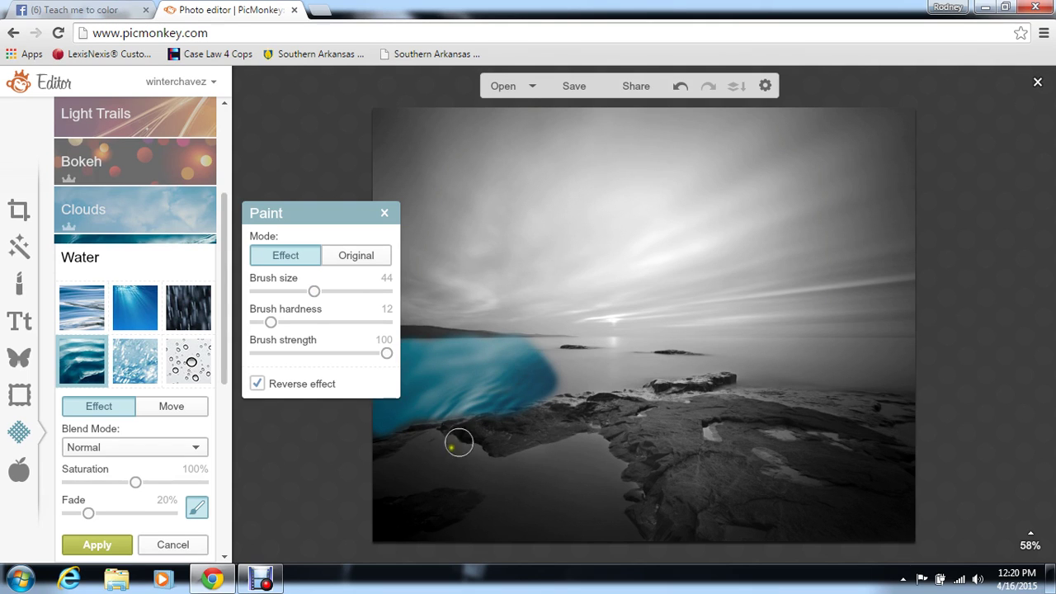
mouse_move(436, 447)
left_mouse_down()
mouse_move(373, 479)
mouse_move(467, 487)
mouse_move(495, 502)
mouse_move(453, 538)
mouse_move(413, 549)
mouse_move(462, 545)
mouse_move(542, 563)
mouse_move(566, 558)
mouse_move(502, 533)
mouse_move(627, 538)
mouse_move(614, 519)
mouse_move(627, 494)
mouse_move(614, 447)
mouse_move(570, 446)
mouse_move(474, 474)
mouse_move(478, 457)
mouse_move(465, 448)
mouse_move(429, 457)
mouse_move(439, 472)
mouse_move(529, 494)
mouse_move(566, 454)
mouse_move(608, 485)
mouse_move(591, 523)
mouse_move(486, 544)
mouse_move(521, 502)
mouse_move(561, 505)
mouse_move(611, 470)
mouse_move(502, 476)
mouse_move(589, 493)
mouse_move(482, 518)
left_mouse_up()
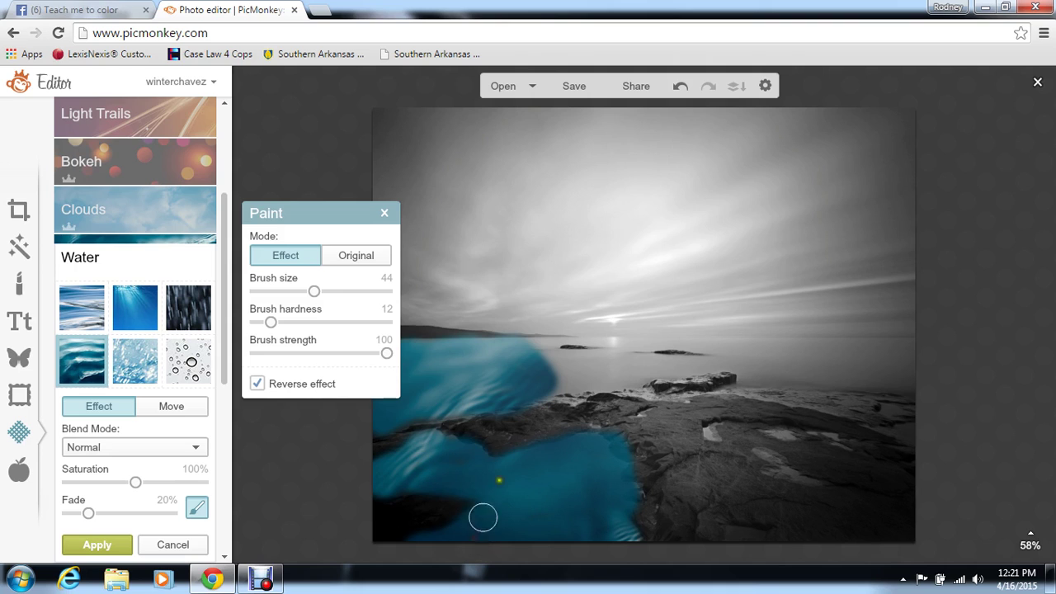
mouse_move(546, 383)
left_mouse_down()
mouse_move(640, 375)
mouse_move(574, 387)
mouse_move(542, 365)
mouse_move(551, 345)
mouse_move(539, 347)
mouse_move(921, 383)
mouse_move(738, 378)
left_mouse_up()
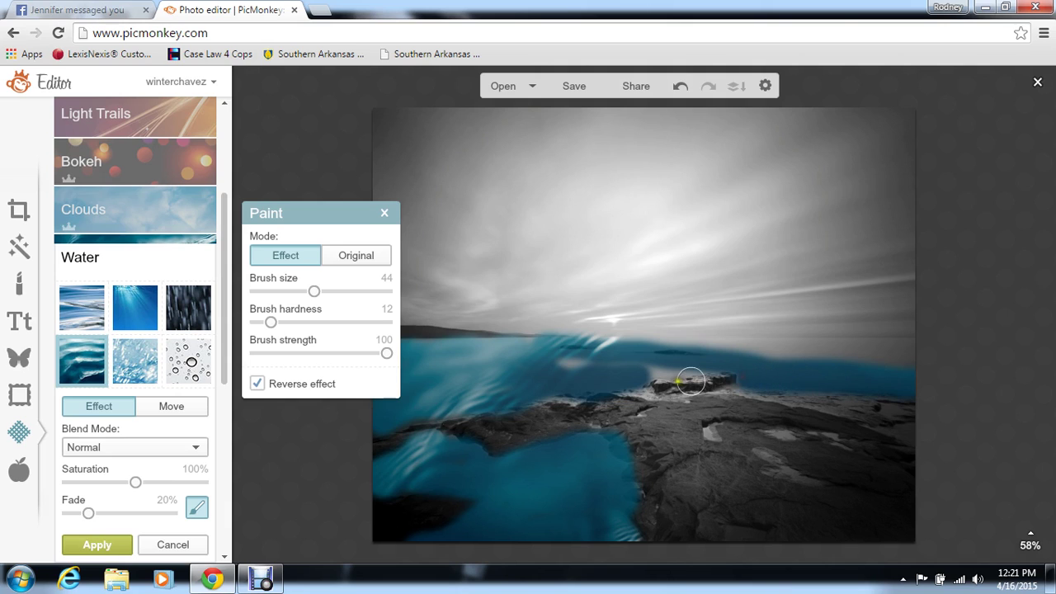
mouse_move(537, 368)
left_mouse_down()
mouse_move(616, 349)
mouse_move(641, 370)
mouse_move(699, 365)
mouse_move(659, 371)
left_mouse_up()
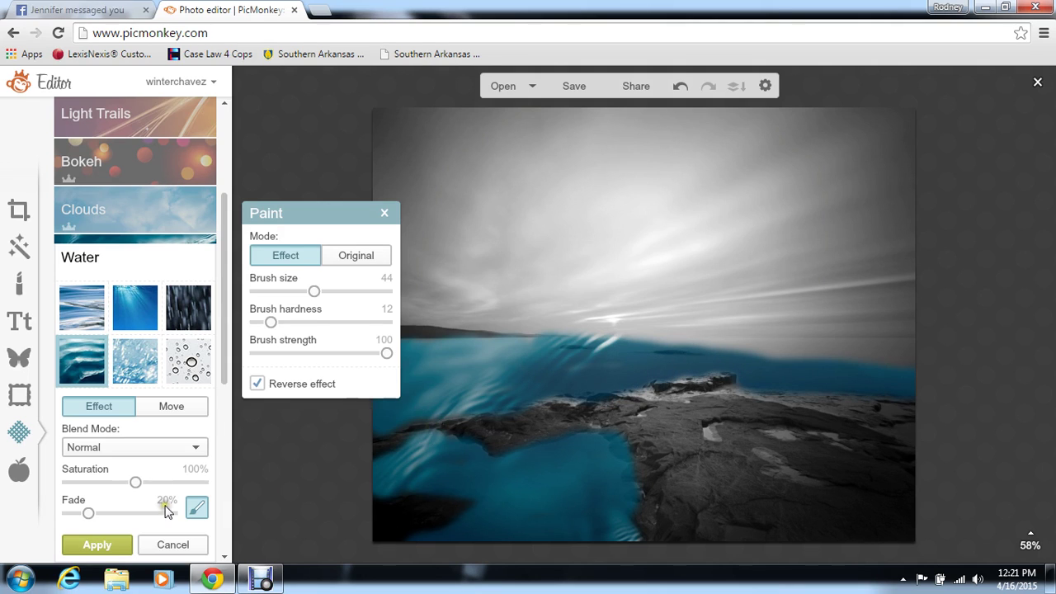
left_click(113, 513)
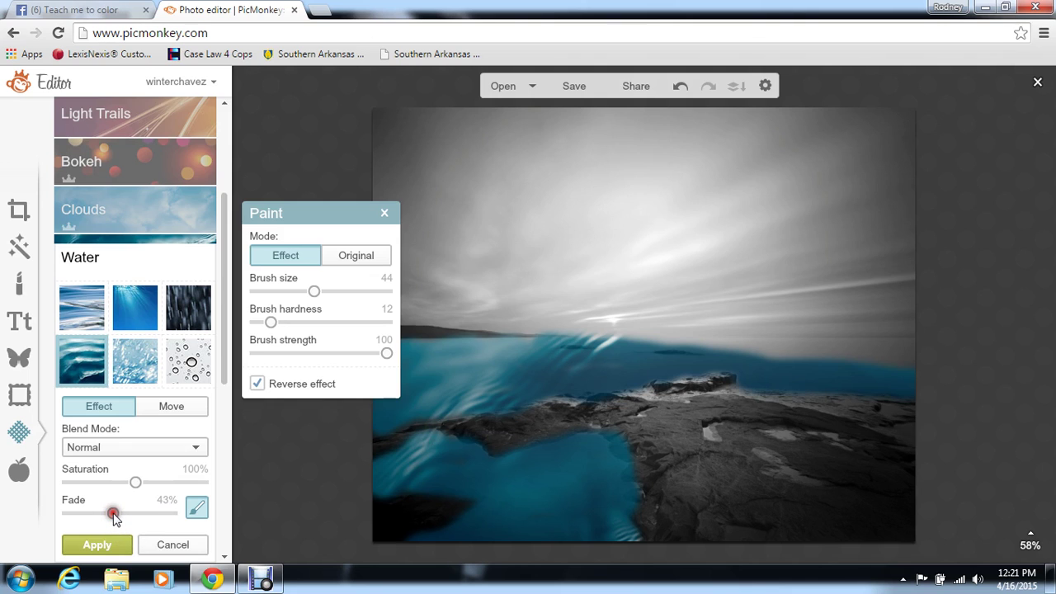
left_click_drag(128, 482, 98, 485)
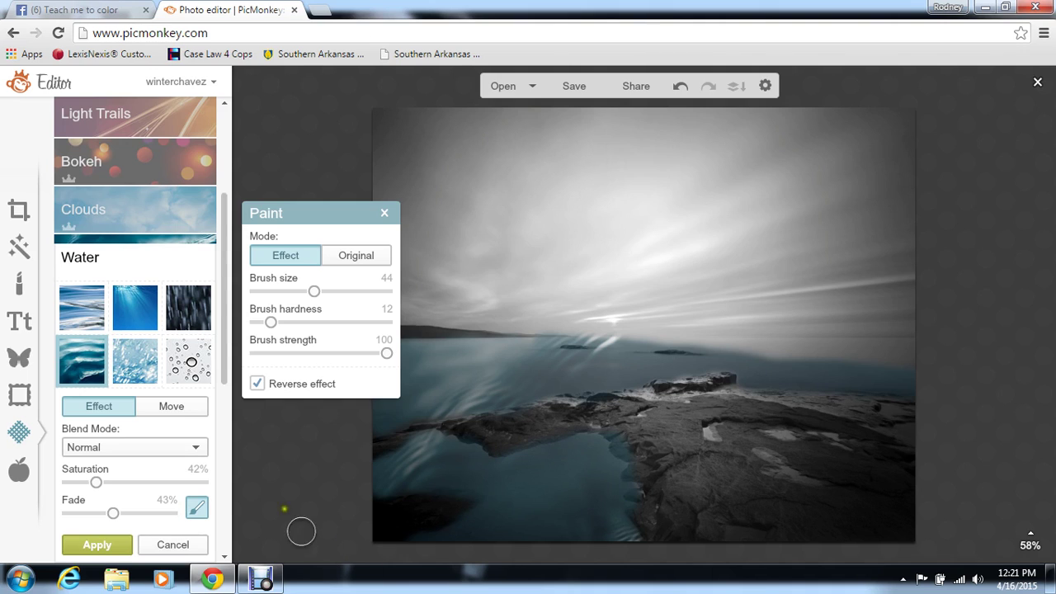
- Compare the other Water textures on the painted areas, choose the blue underwater light-ray texture in Overlay mode, and apply it
left_click(191, 360)
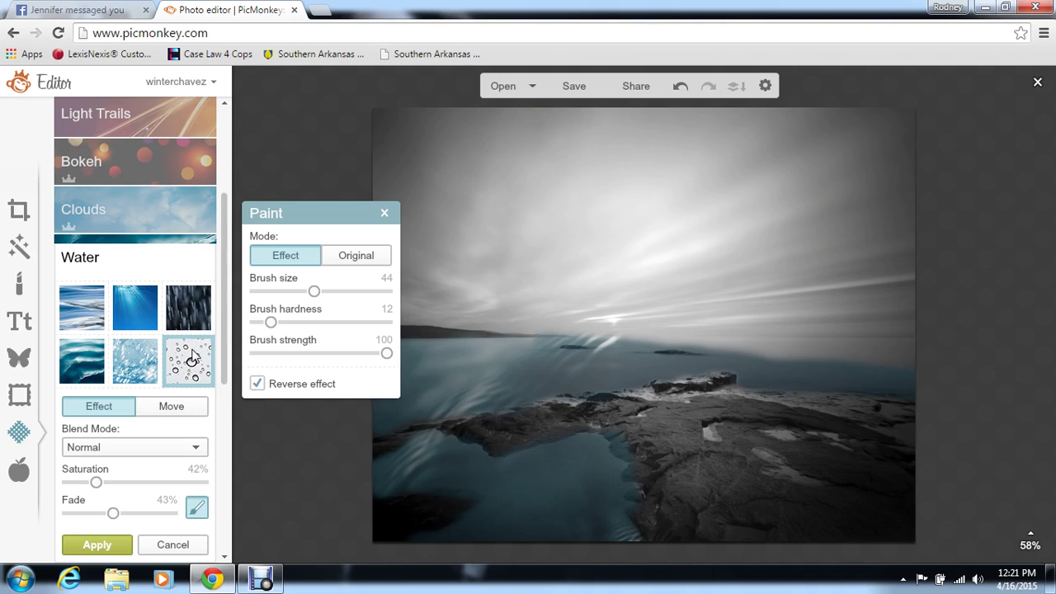
left_click(200, 304)
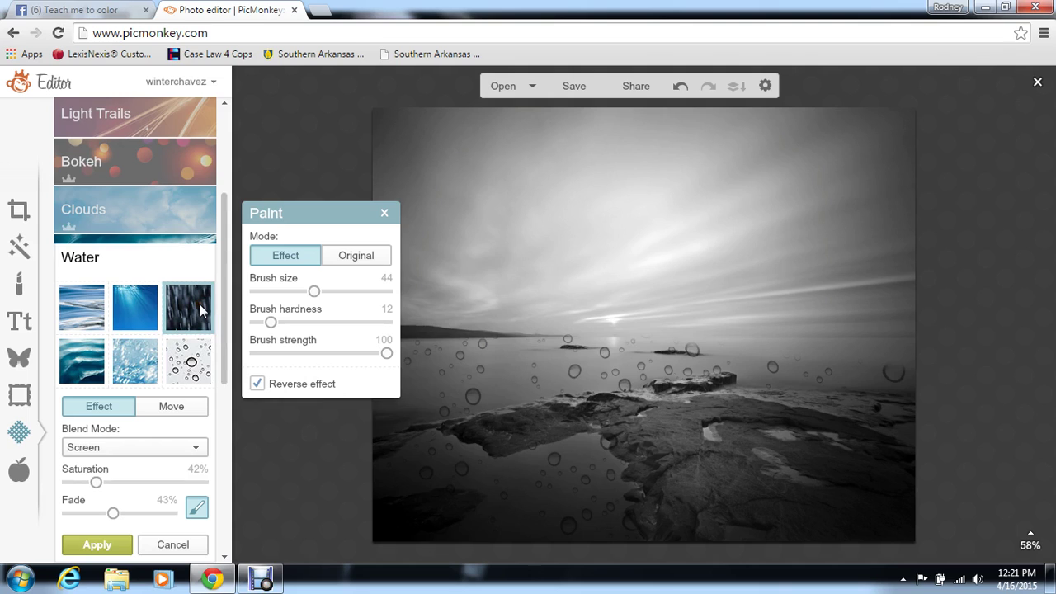
left_click(151, 308)
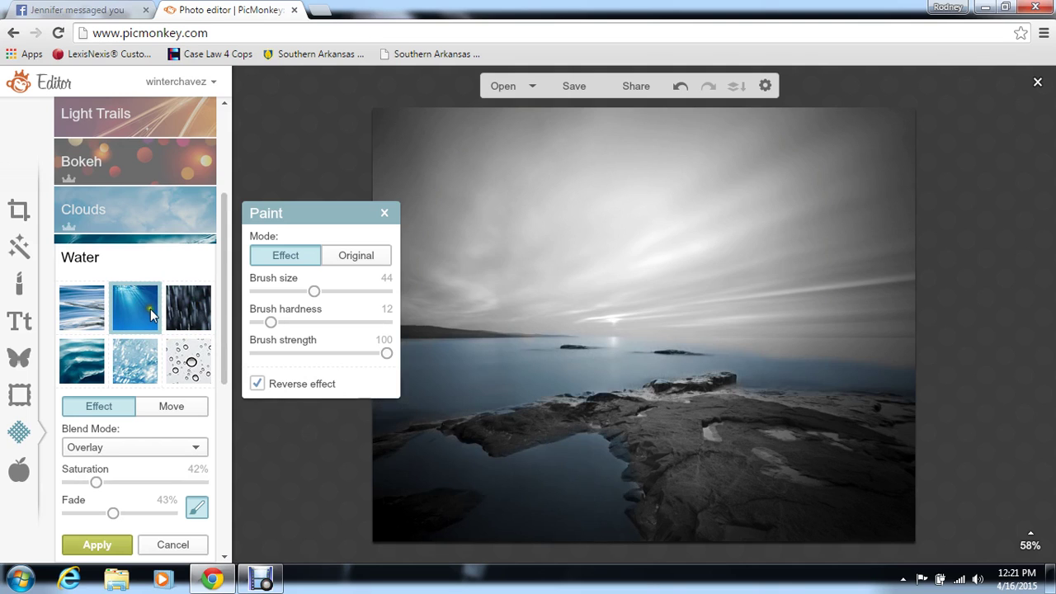
left_click(144, 353)
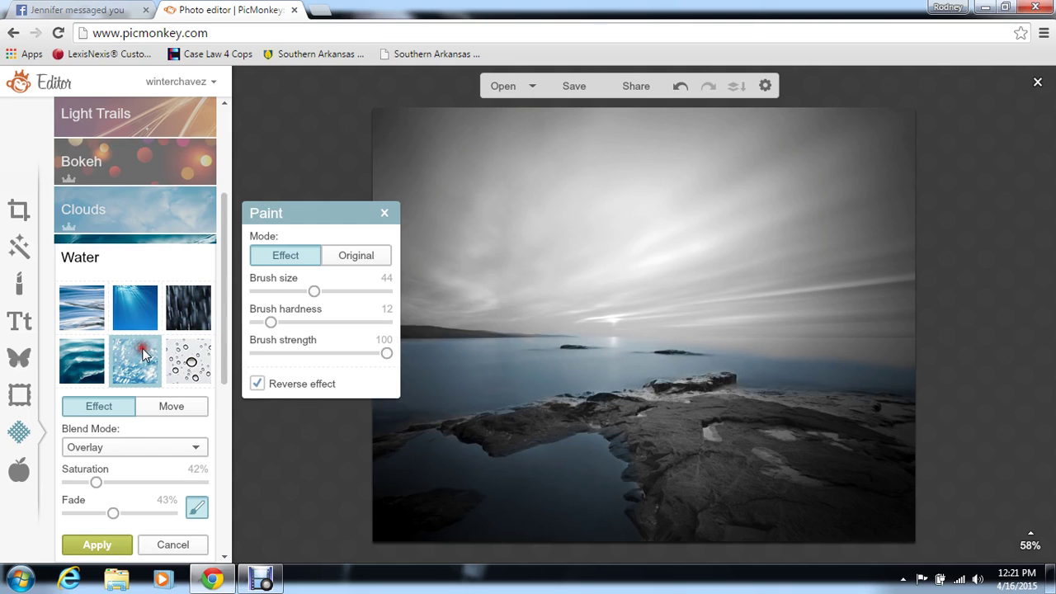
left_click(95, 319)
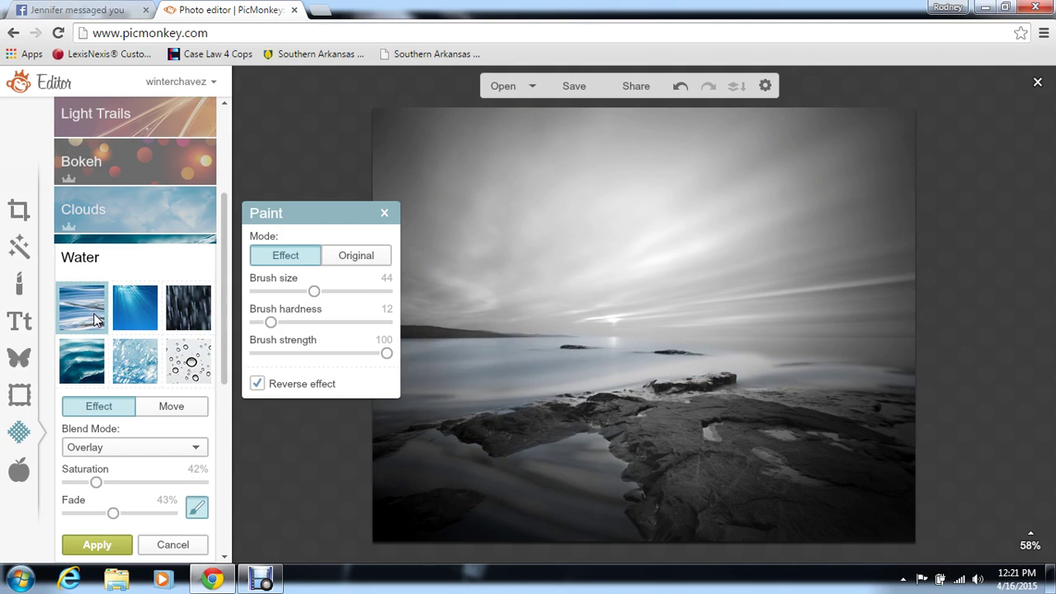
left_click(73, 355)
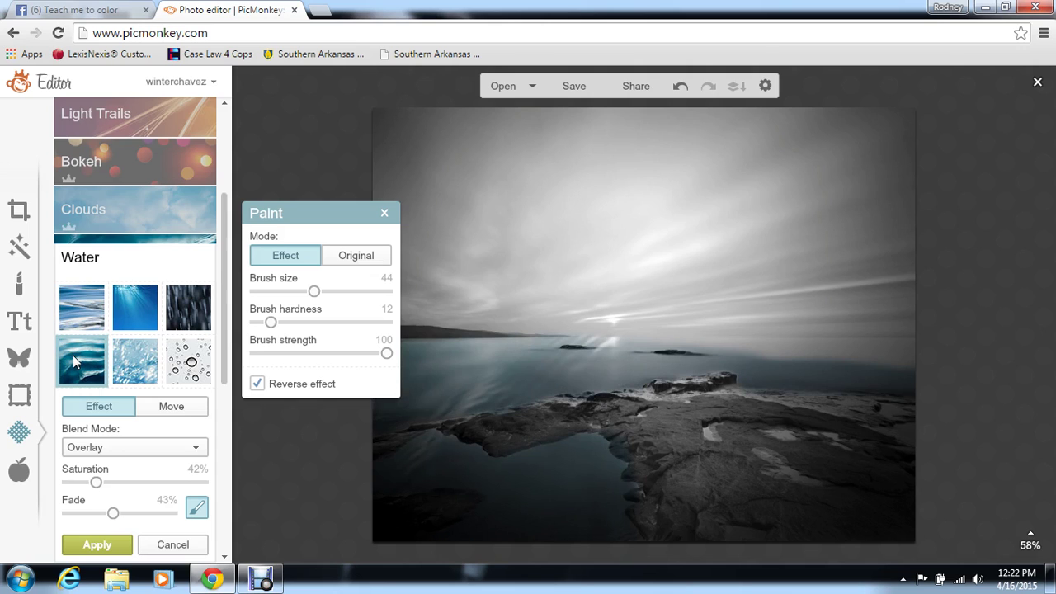
left_click(143, 302)
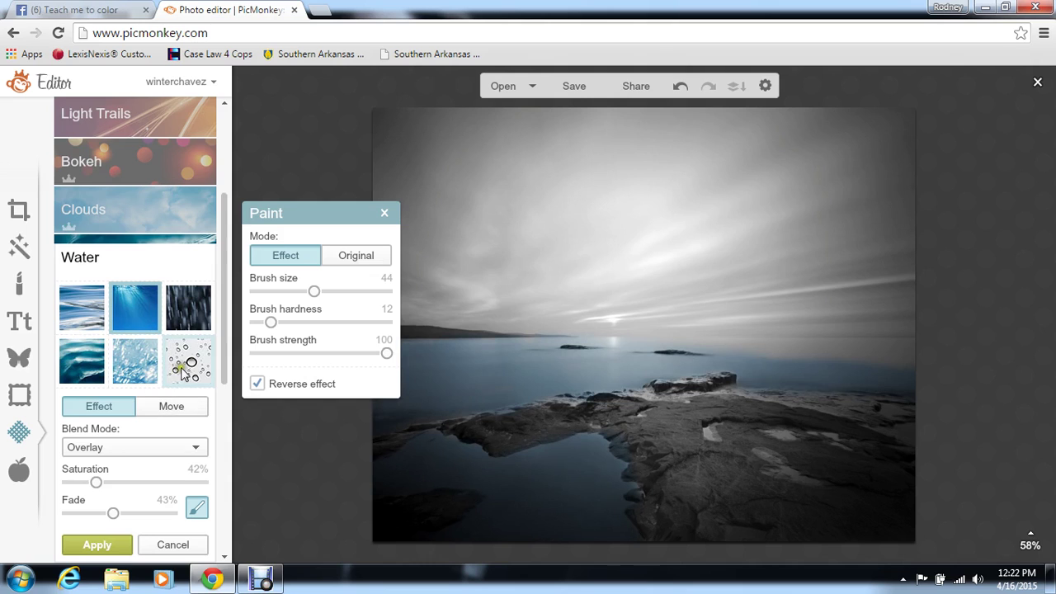
left_click(186, 305)
left_click(188, 364)
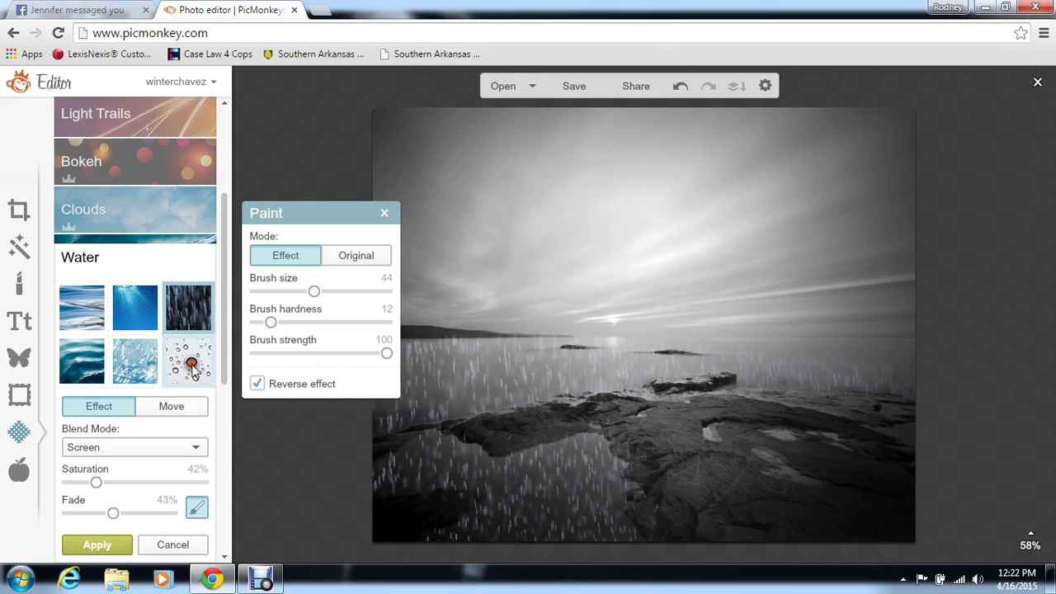
left_click(142, 313)
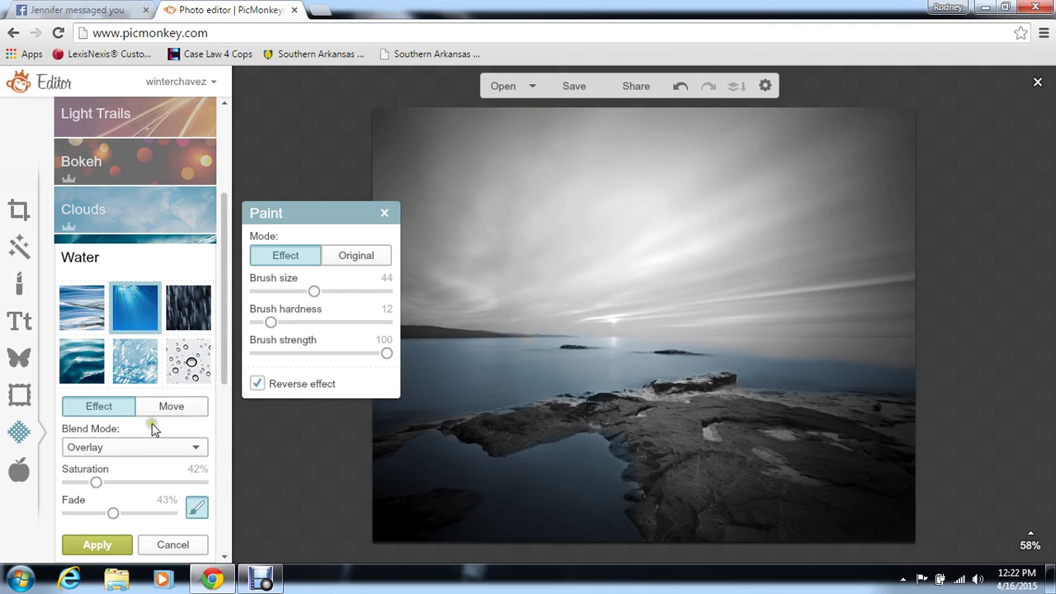
left_click(115, 544)
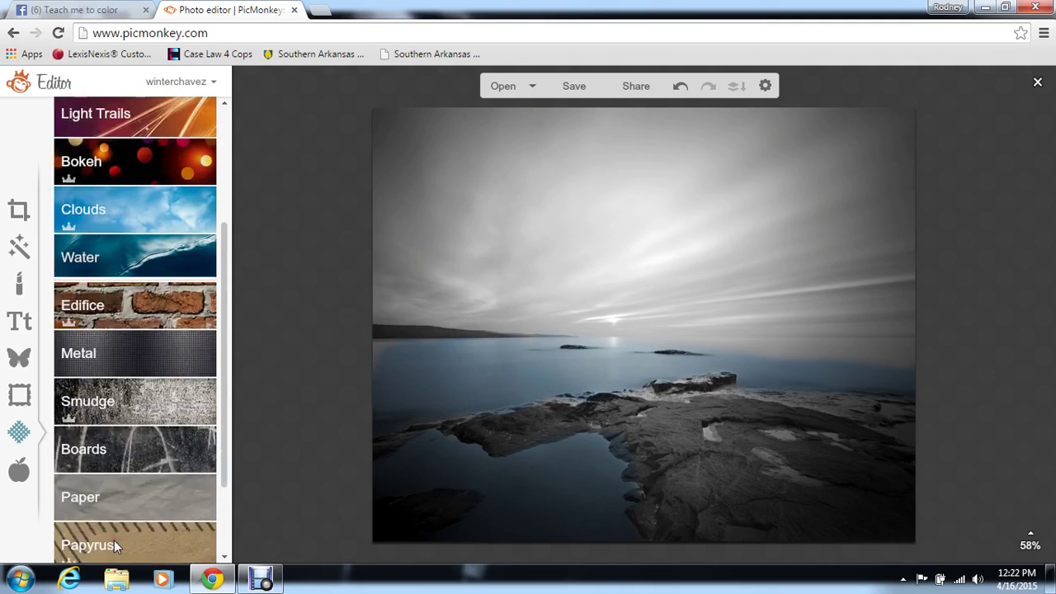
- Undo and redo the applied water texture to compare the photo before and after
left_click(684, 85)
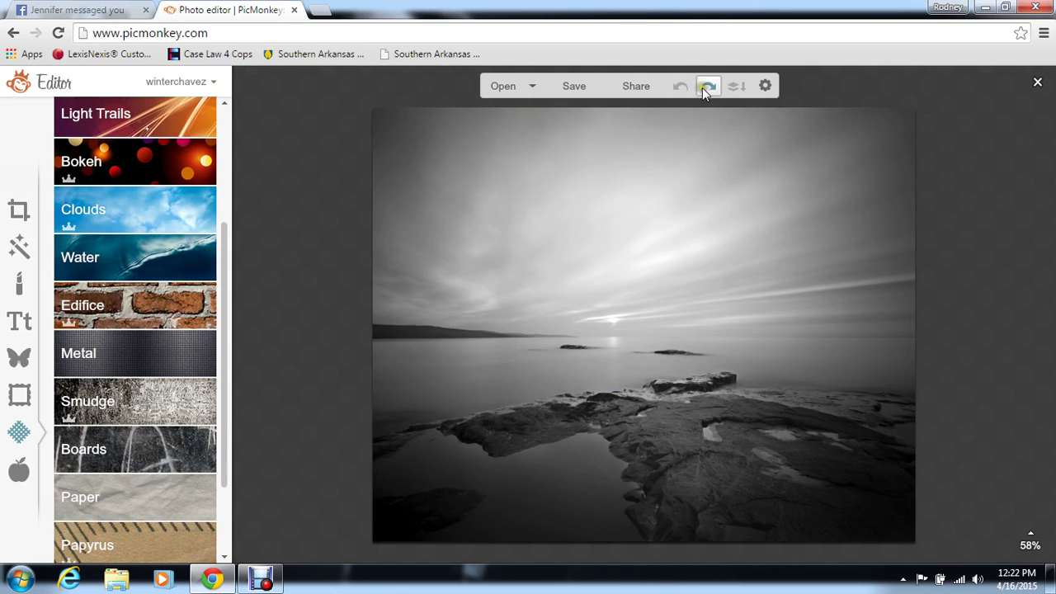
left_click(707, 87)
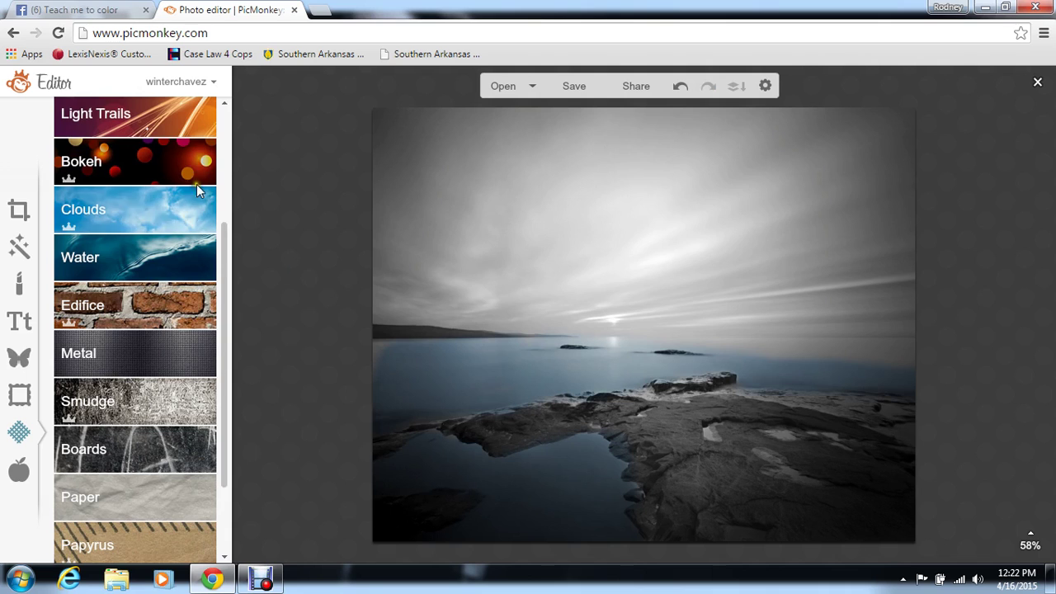
scroll(223, 551, "down", 2)
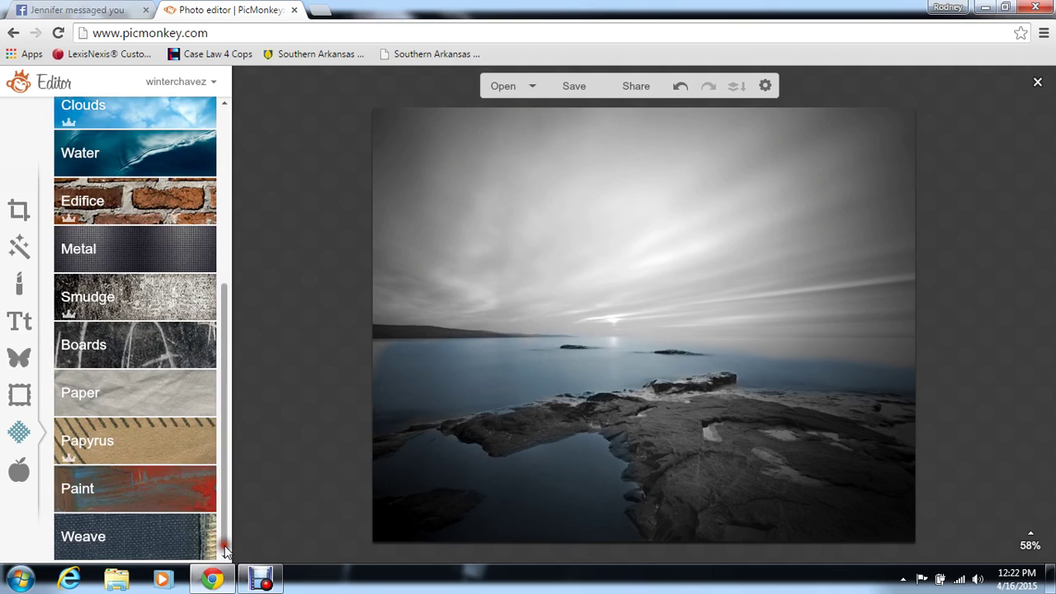
left_click_drag(228, 289, 243, 183)
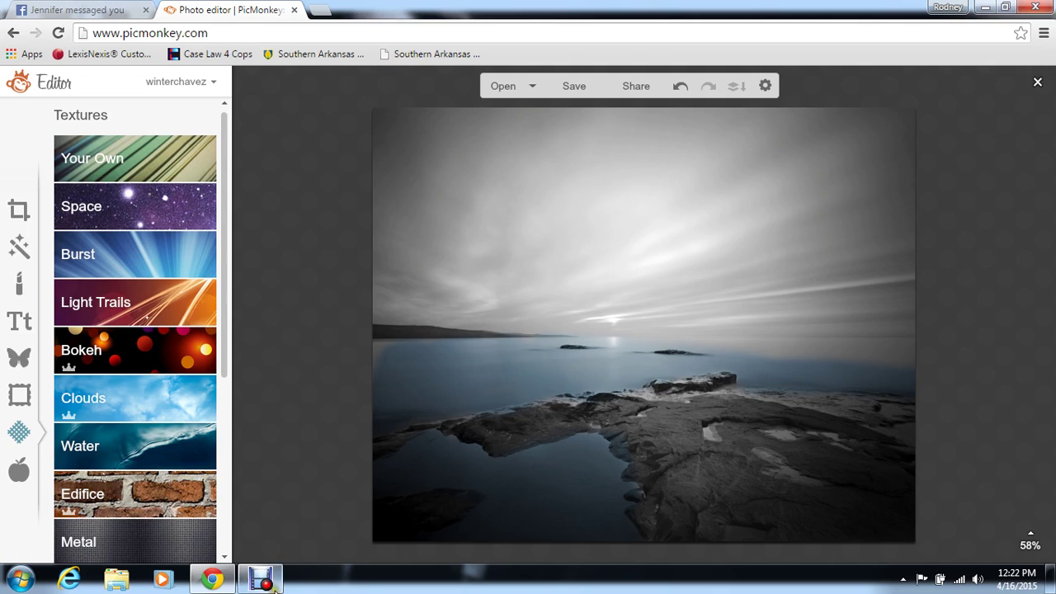
mouse_move(276, 582)
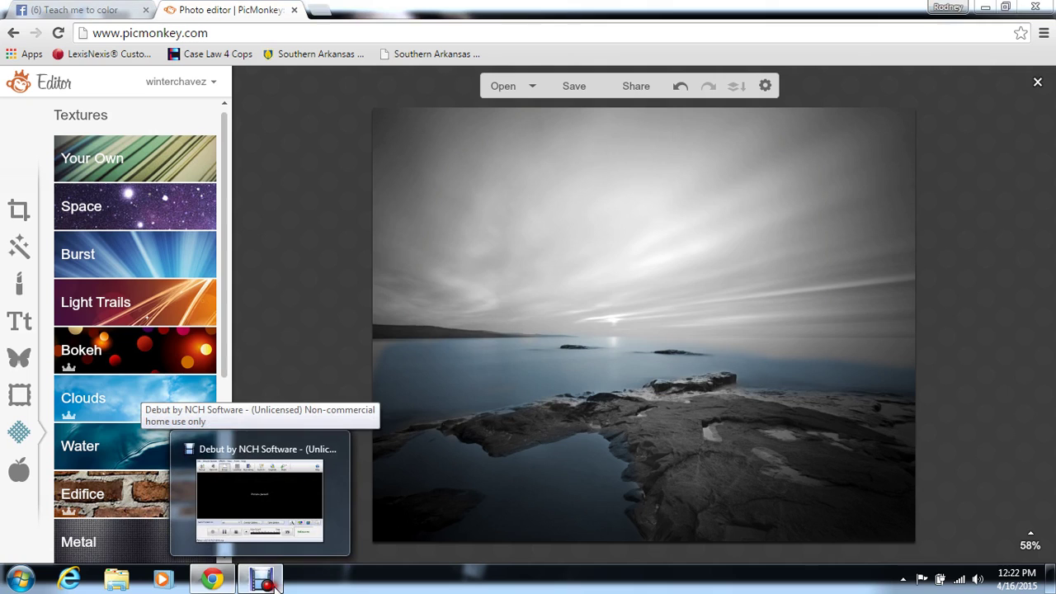